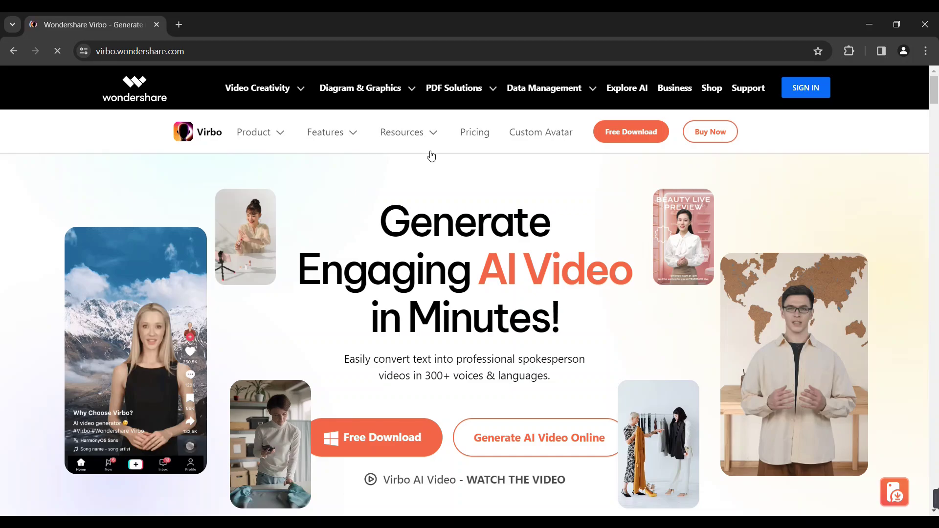
Download the Virbo Windows installer and confirm the setup .exe finished in Chrome's downloads list.
{"action": "scroll", "coordinate": [362, 299], "scroll_direction": "down", "scroll_amount": 3}
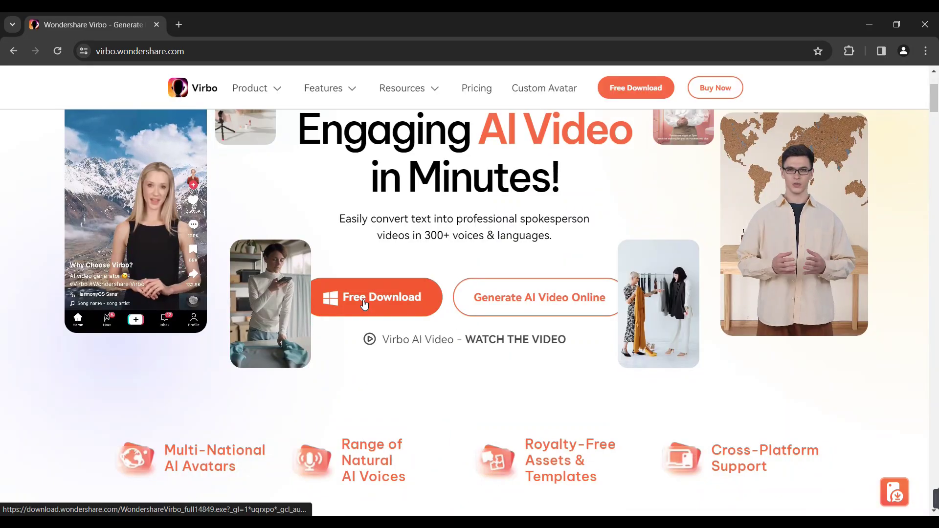
{"action": "left_click", "coordinate": [363, 299]}
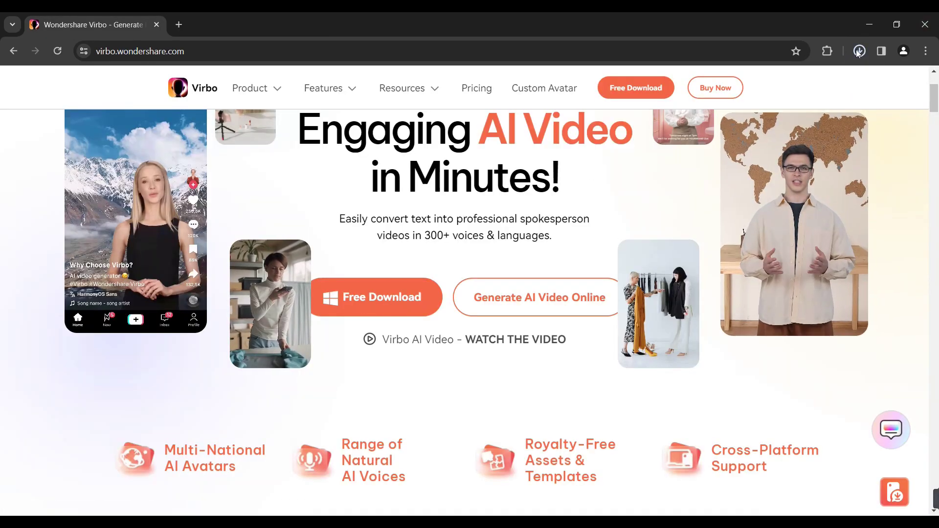
{"action": "left_click", "coordinate": [854, 55]}
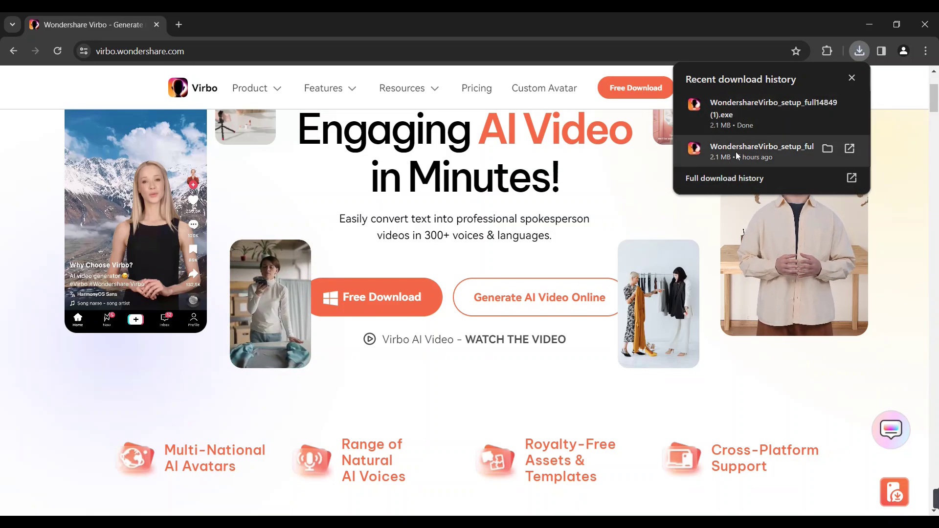
{"action": "left_click", "coordinate": [903, 139]}
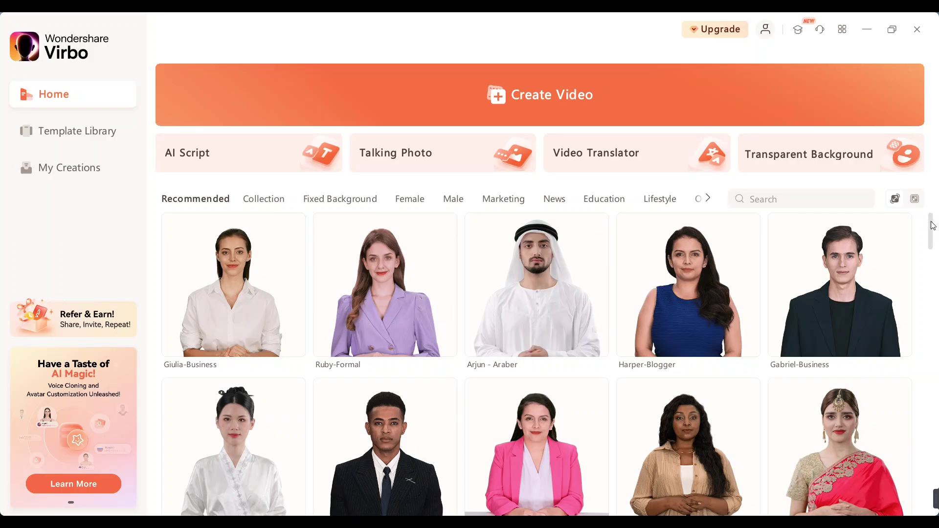
Filter the gallery to Fixed Background avatars and create a Landscape (16:9) video with Audrey - Casual.
{"action": "left_click_drag", "start_coordinate": [933, 226], "coordinate": [928, 480]}
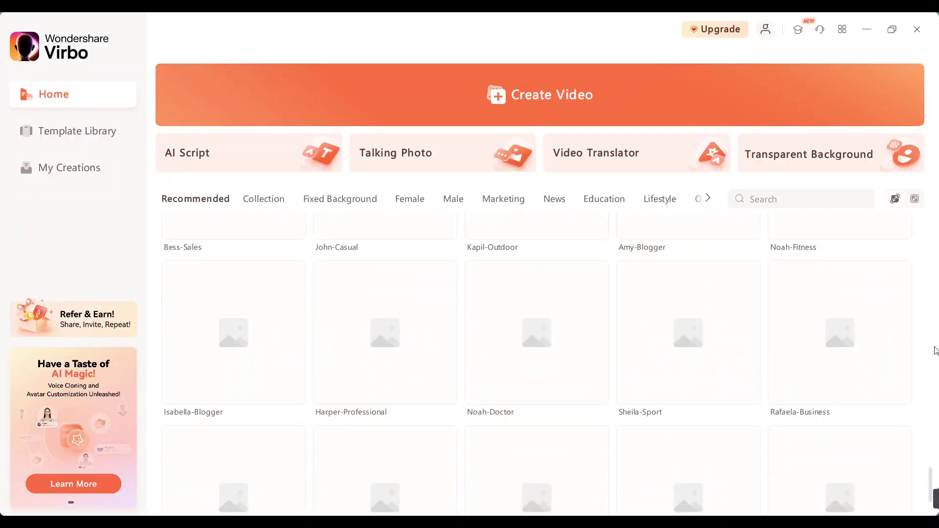
{"action": "scroll", "coordinate": [924, 481], "scroll_direction": "down", "scroll_amount": 2}
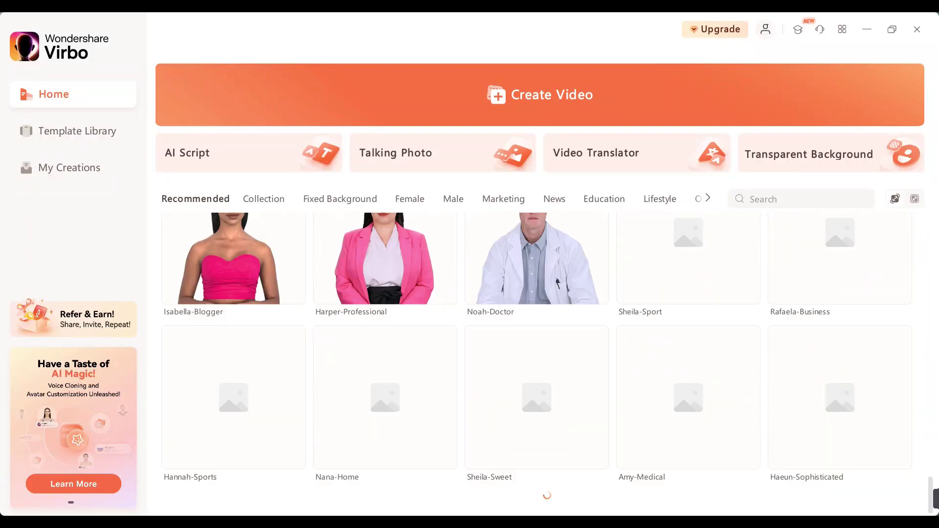
{"action": "scroll", "coordinate": [924, 483], "scroll_direction": "up", "scroll_amount": 5}
{"action": "left_click", "coordinate": [348, 202]}
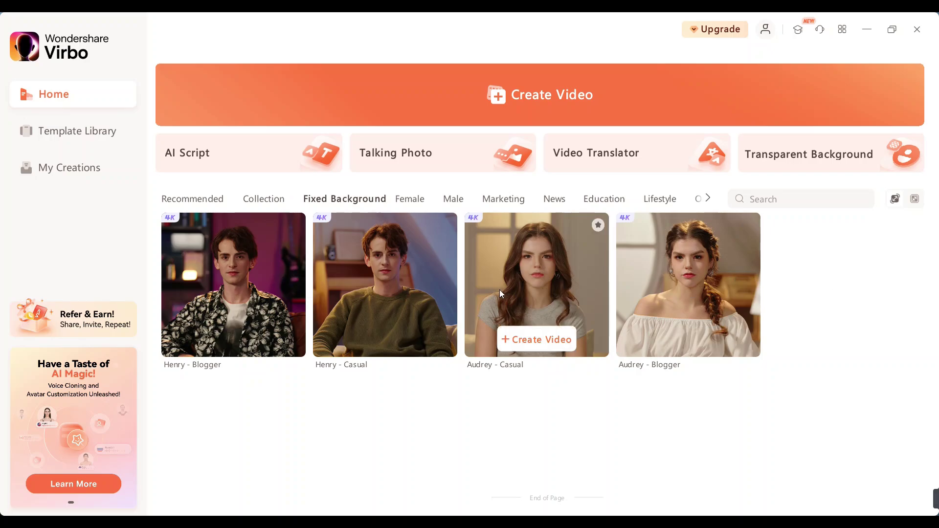
{"action": "mouse_move", "coordinate": [536, 340]}
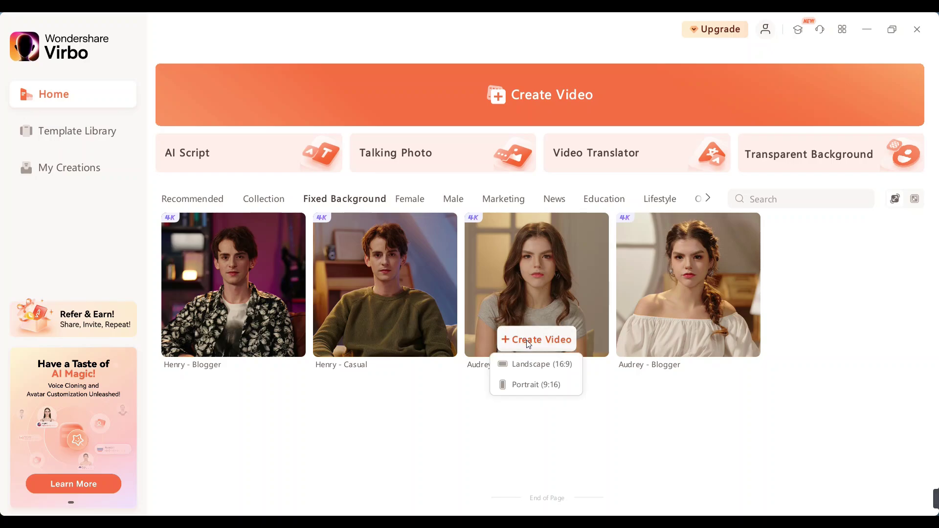
{"action": "left_click", "coordinate": [539, 366]}
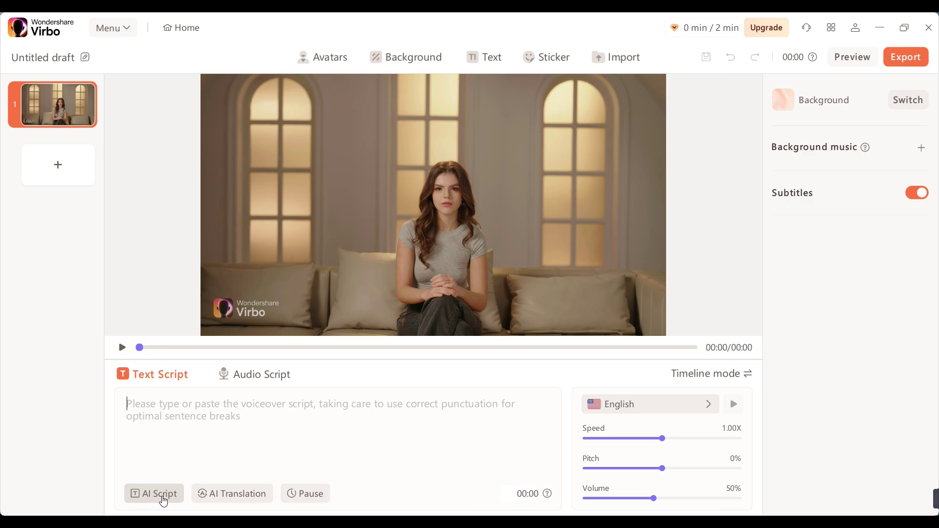
Generate an Engaging AI script from the prompt 'introduce yourself to my youtube channel viewers'.
{"action": "left_click", "coordinate": [149, 496]}
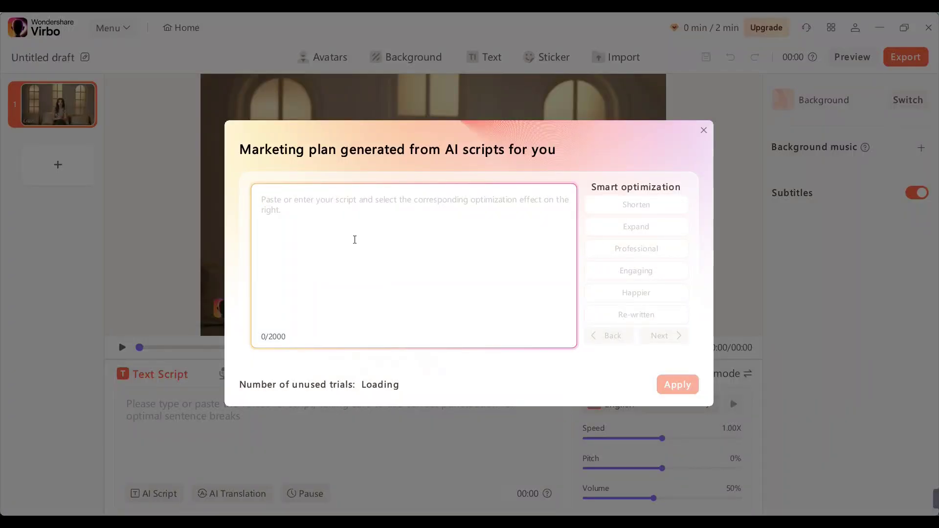
{"action": "type", "text": "introduce yourself to my youtube channel viewers"}
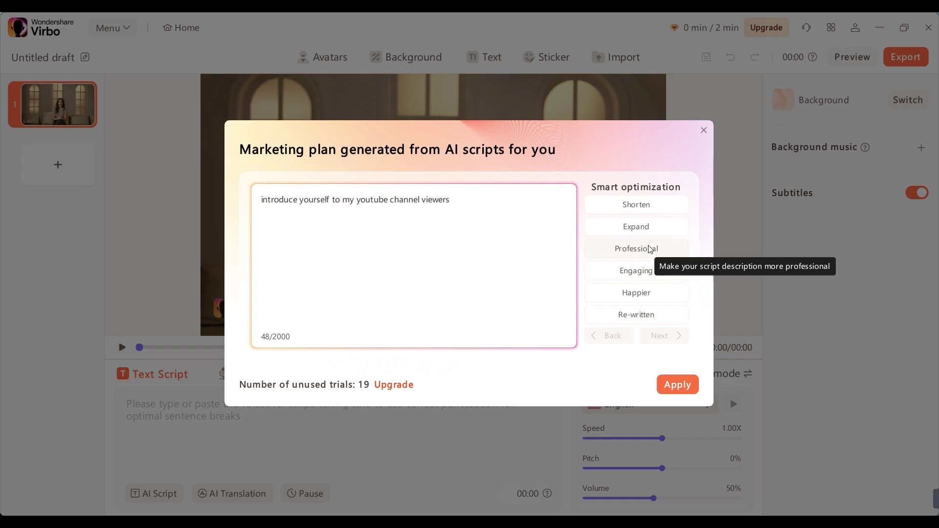
{"action": "left_click", "coordinate": [653, 270]}
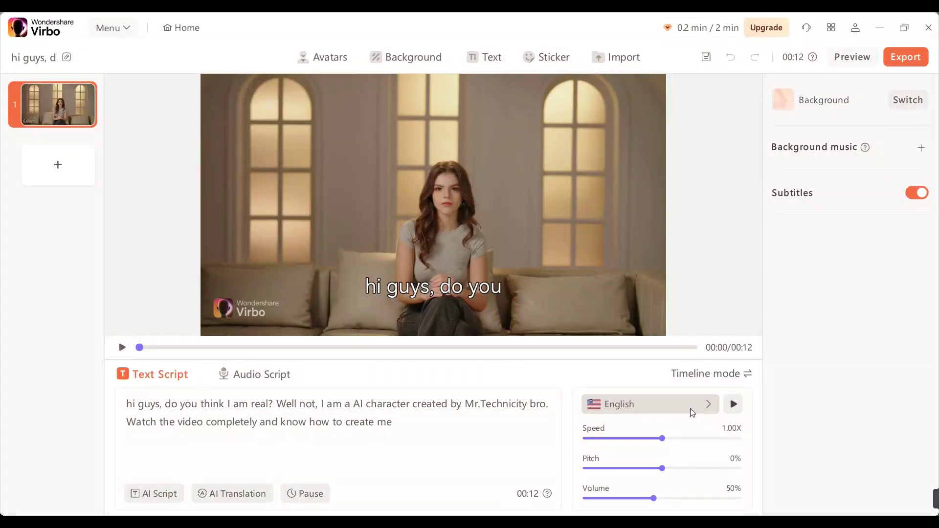
Filter voices to English and apply the female English (US) Classy | Explanation voice.
{"action": "left_click", "coordinate": [690, 409]}
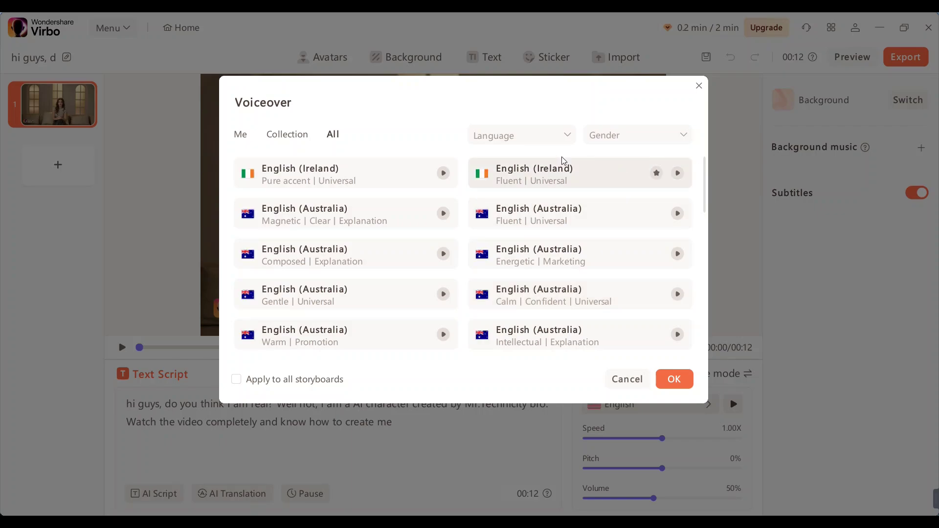
{"action": "left_click", "coordinate": [566, 140]}
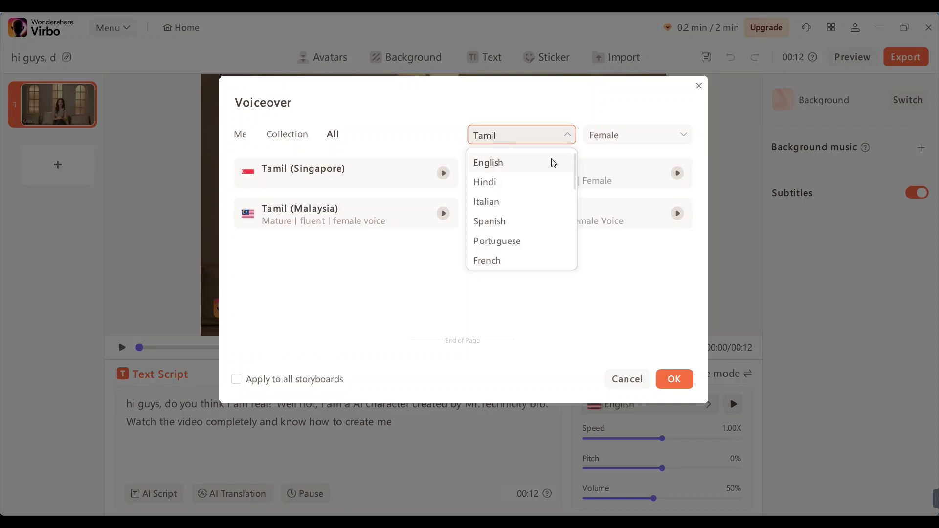
{"action": "left_click", "coordinate": [551, 162]}
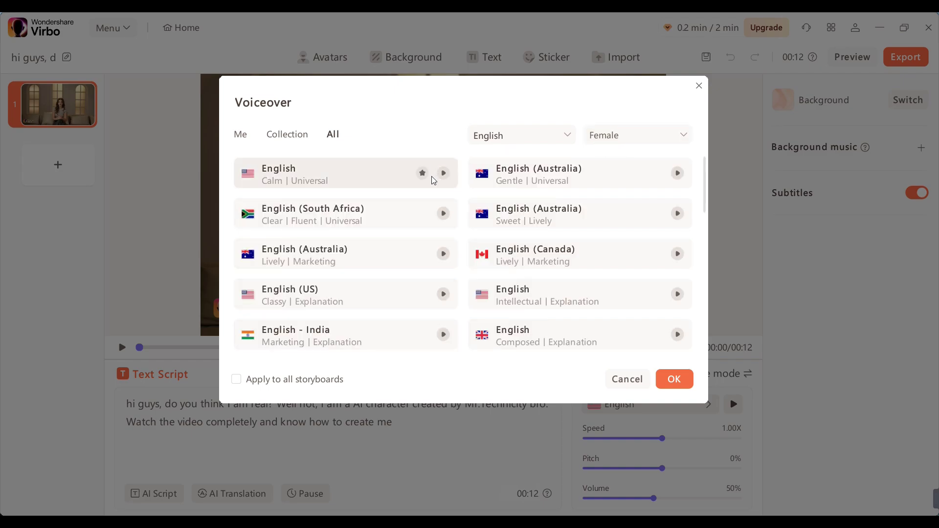
{"action": "left_click", "coordinate": [444, 174]}
{"action": "left_click", "coordinate": [420, 295]}
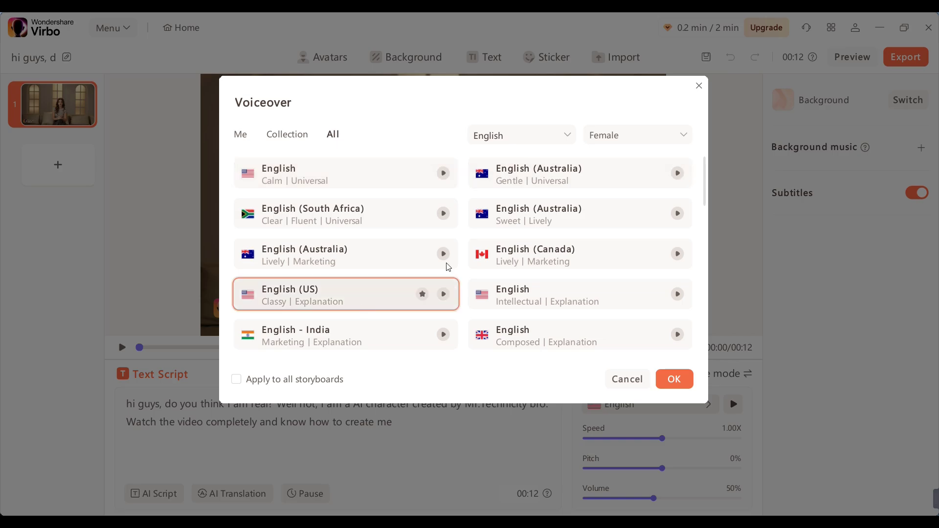
{"action": "left_click", "coordinate": [674, 381]}
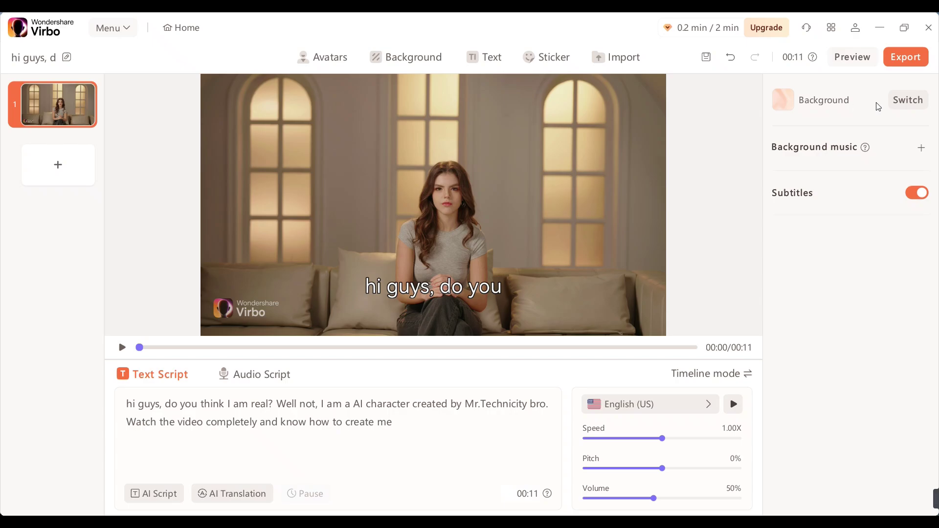
Check the background and music options, keeping the scene unchanged and background music at None.
{"action": "left_click", "coordinate": [901, 99]}
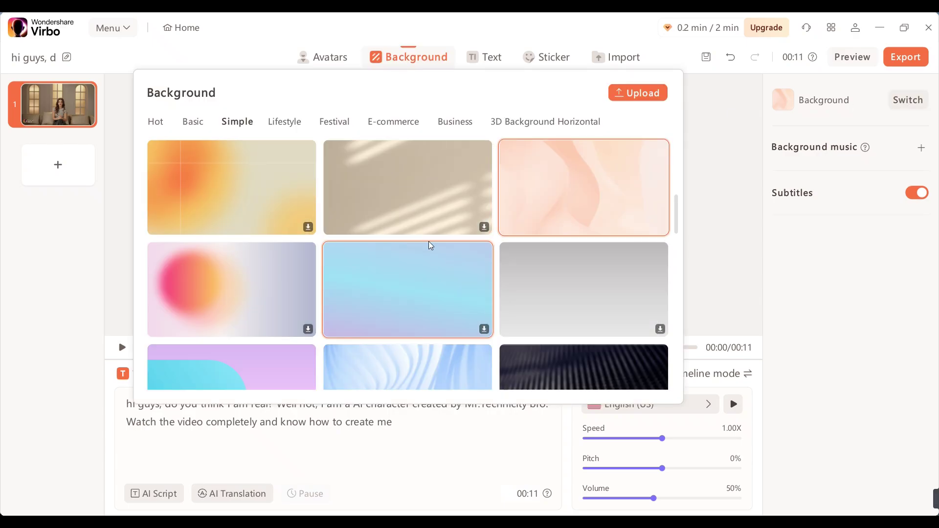
{"action": "left_click", "coordinate": [702, 110]}
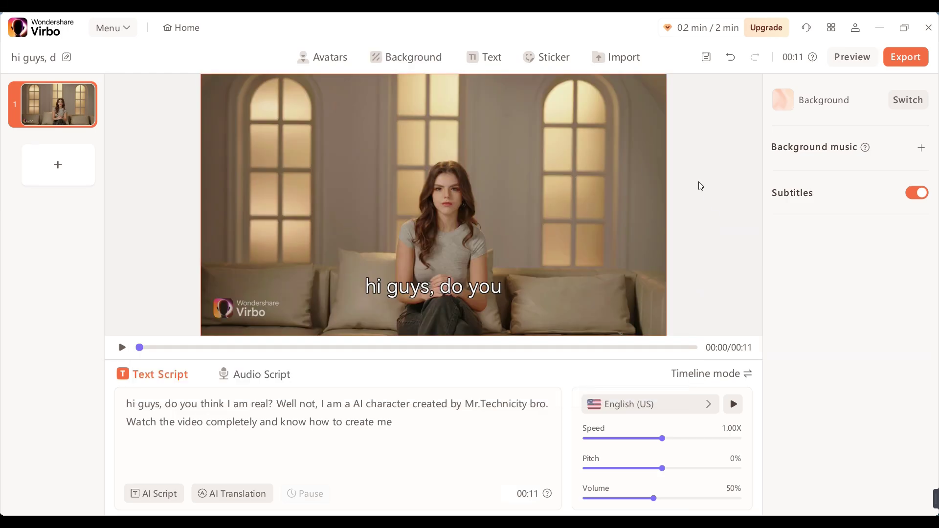
{"action": "left_click", "coordinate": [923, 148]}
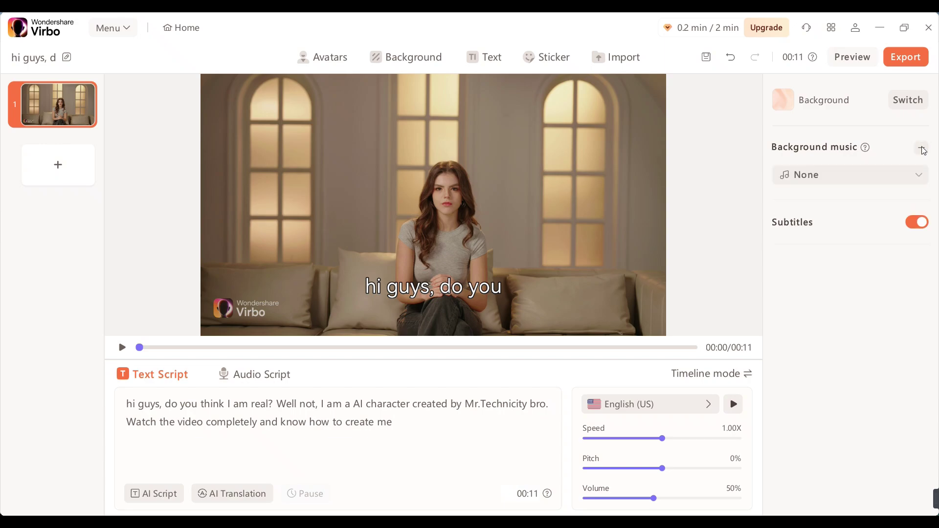
{"action": "left_click", "coordinate": [861, 176]}
{"action": "left_click", "coordinate": [860, 176]}
Switch the Subtitles toggle off.
{"action": "left_click", "coordinate": [918, 224]}
{"action": "left_click", "coordinate": [918, 223]}
{"action": "left_click", "coordinate": [918, 224]}
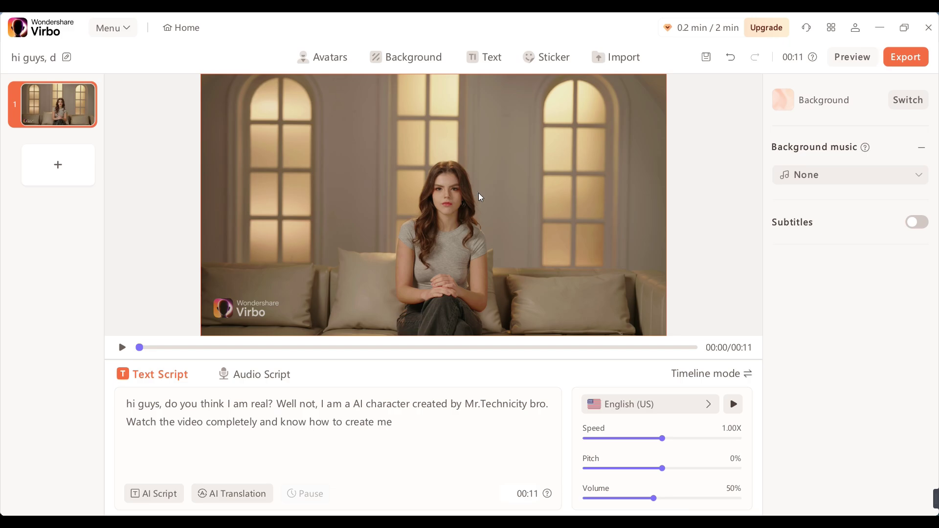
Export the 11-second draft at 720P resolution.
{"action": "left_click", "coordinate": [899, 56]}
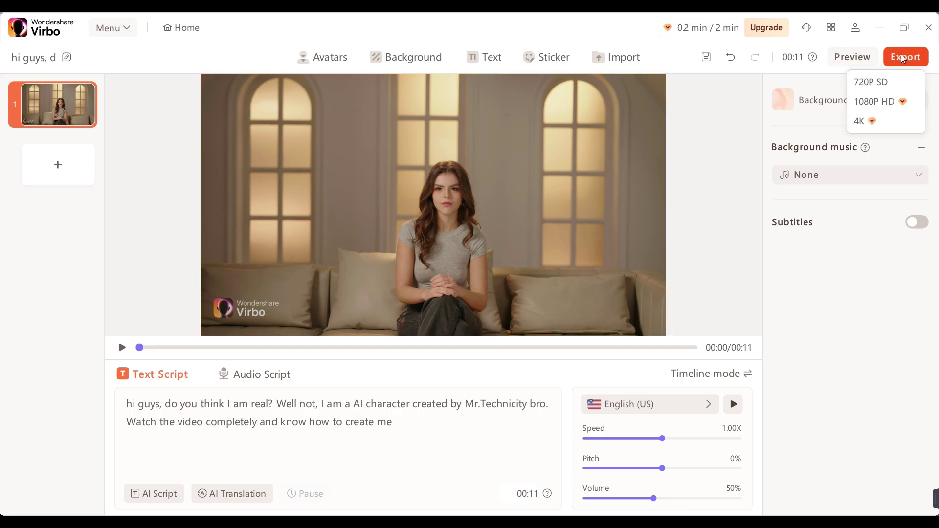
{"action": "left_click", "coordinate": [903, 58]}
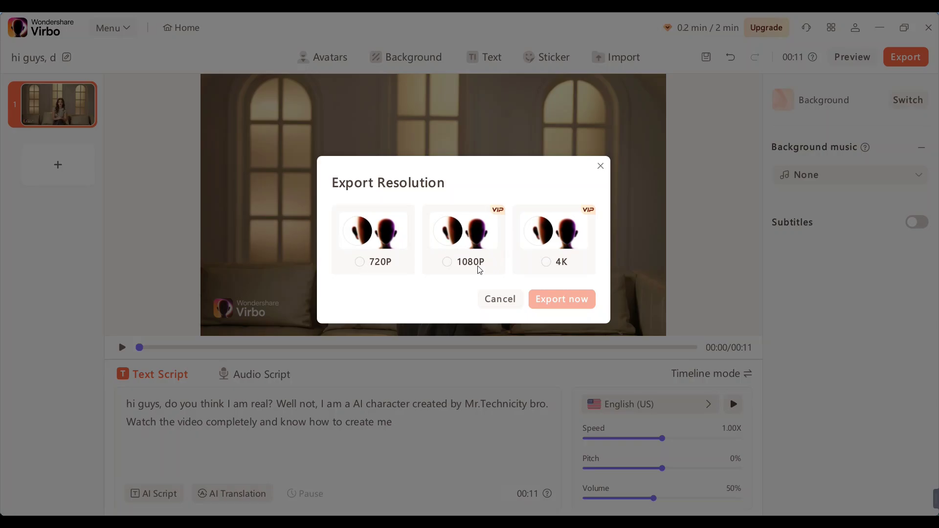
{"action": "left_click", "coordinate": [573, 293]}
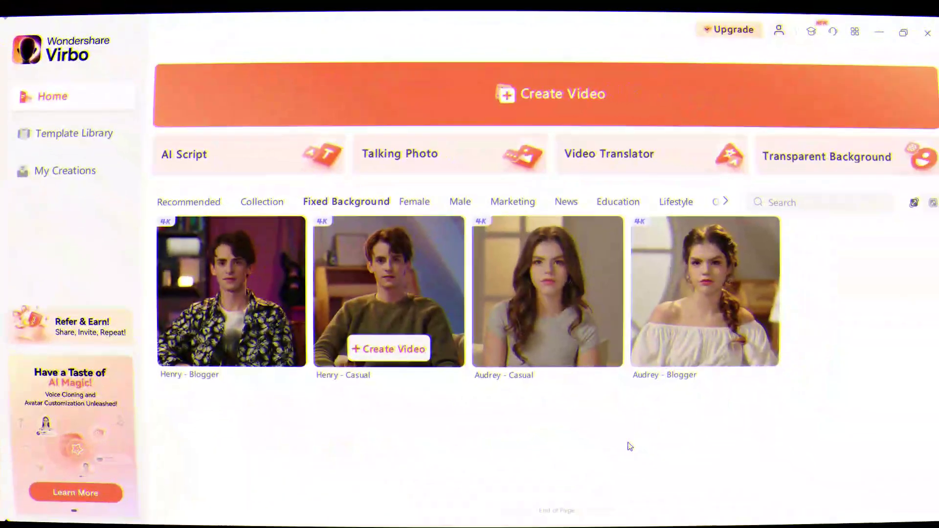
Open My Creations and play the first exported avatar video.
{"action": "left_click", "coordinate": [73, 169]}
{"action": "mouse_move", "coordinate": [221, 176]}
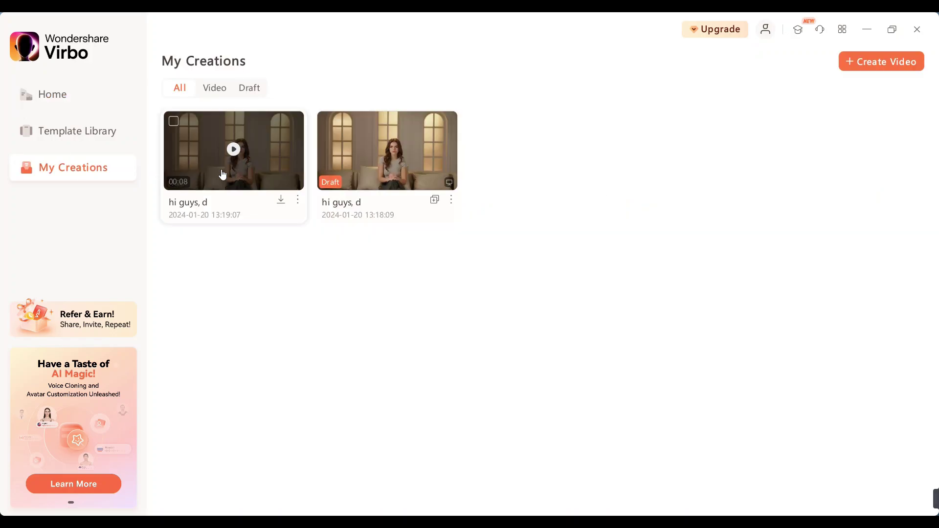
{"action": "left_click", "coordinate": [233, 159]}
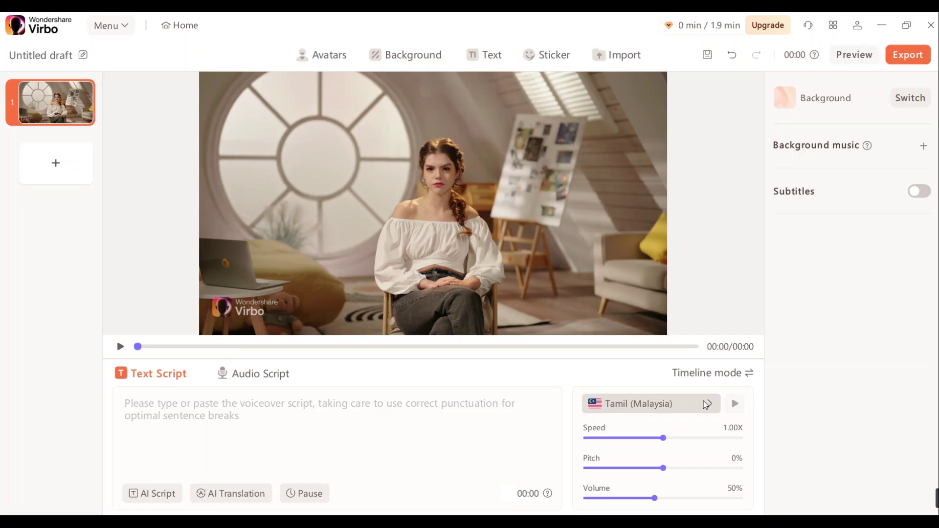
Choose the mature female Tamil (Malaysia) voice for the avatar's voiceover.
{"action": "left_click", "coordinate": [706, 404]}
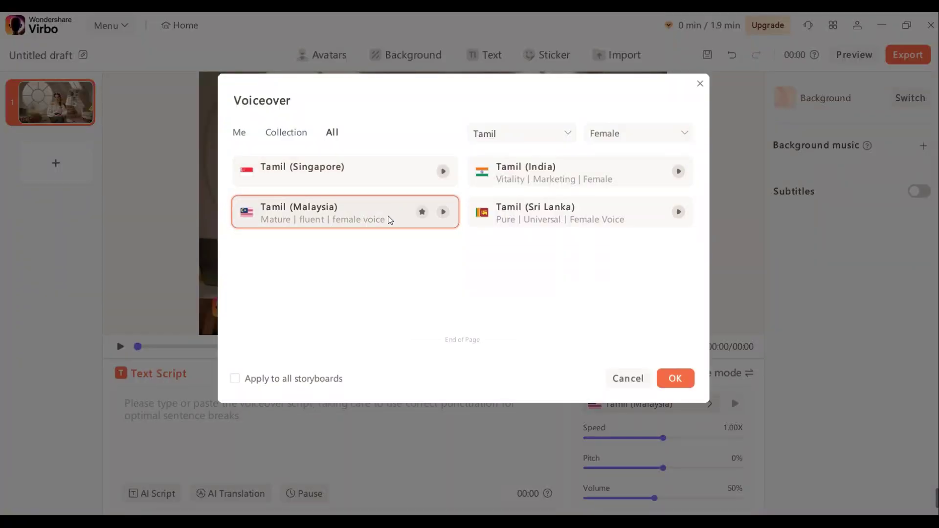
{"action": "left_click", "coordinate": [680, 379]}
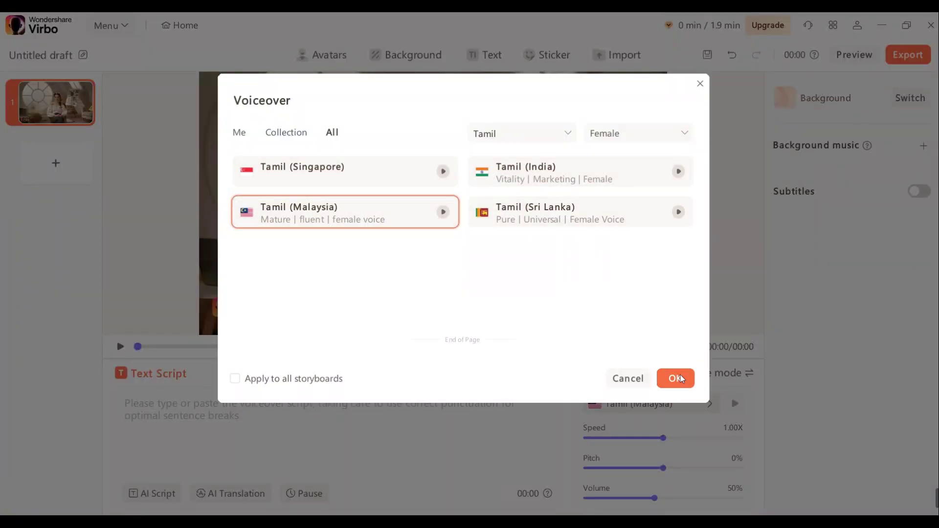
{"action": "key", "text": "alt+Tab"}
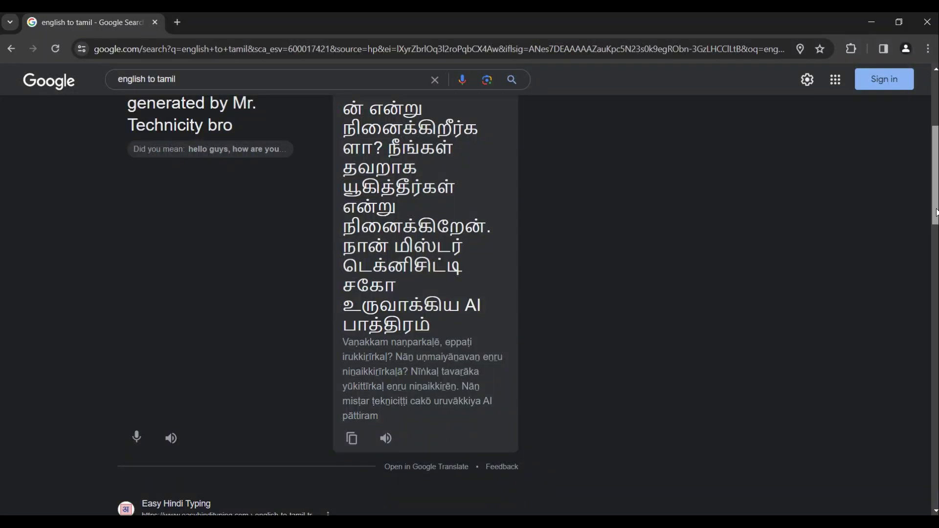
Copy the Tamil translation from the Google Translate result.
{"action": "scroll", "coordinate": [470, 294], "scroll_direction": "up", "scroll_amount": 5}
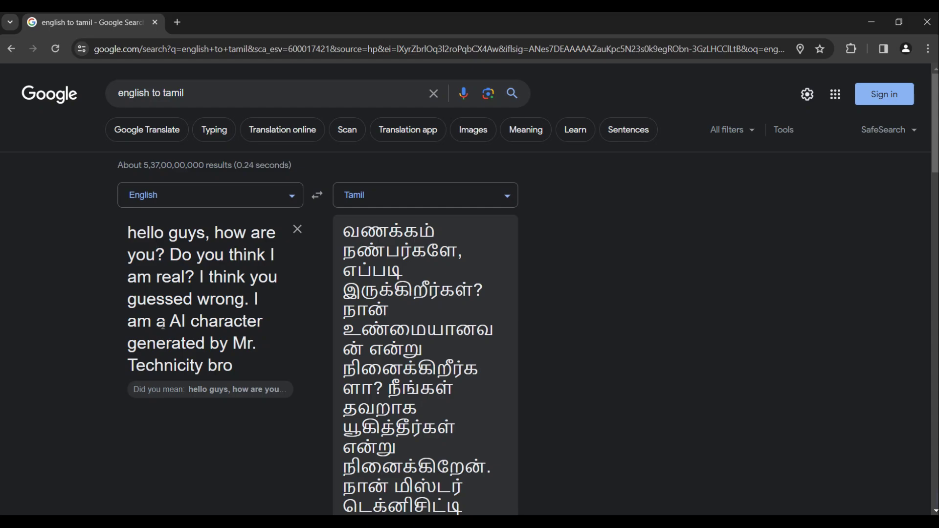
{"action": "scroll", "coordinate": [371, 372], "scroll_direction": "down", "scroll_amount": 4}
{"action": "left_click", "coordinate": [352, 365]}
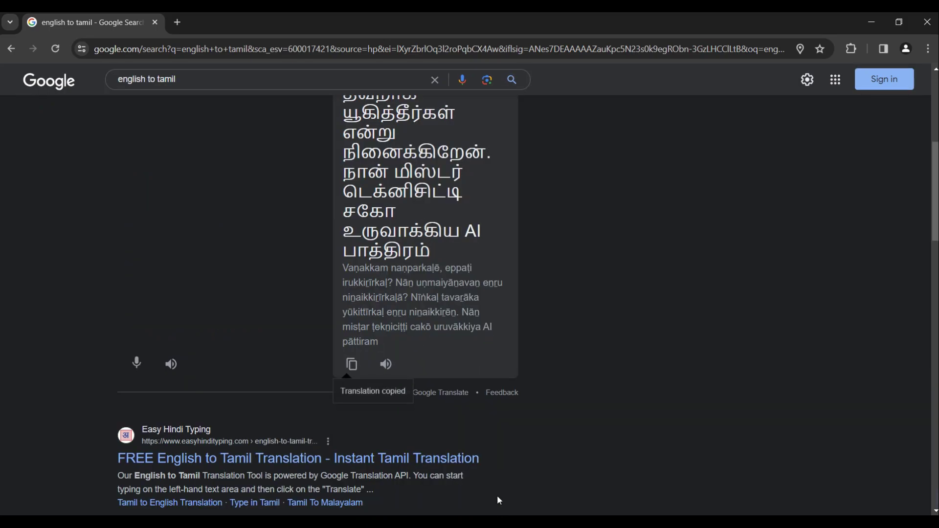
{"action": "key", "text": "alt+Tab"}
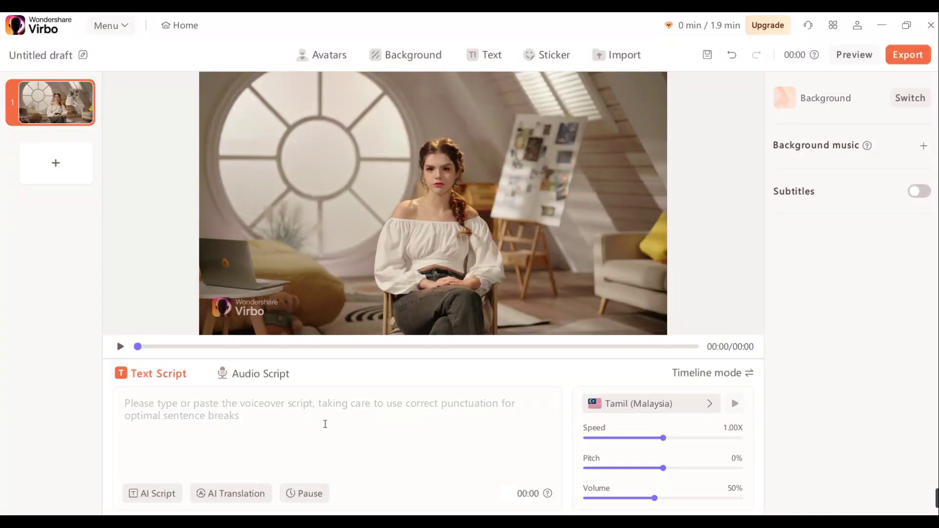
Paste the Tamil translation into the Text Script box and switch Subtitles on.
{"action": "key", "text": "ctrl+v"}
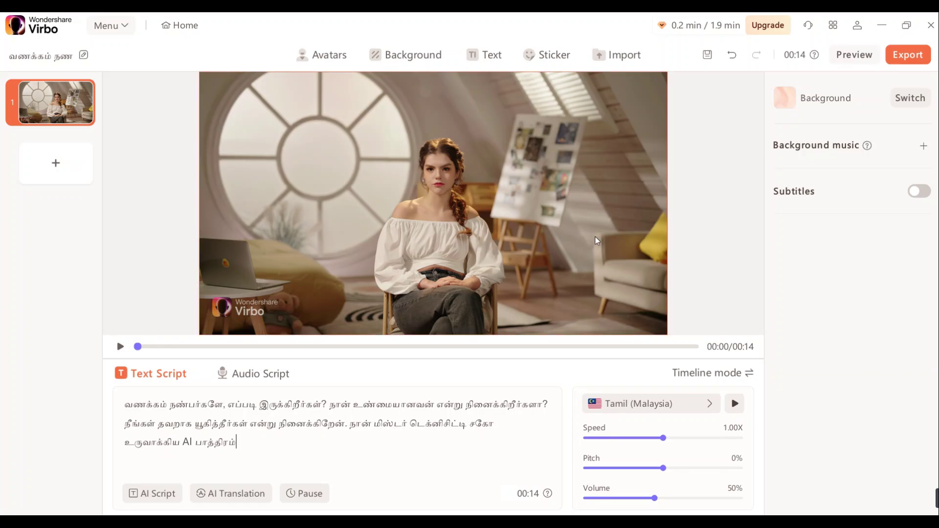
{"action": "left_click", "coordinate": [910, 55]}
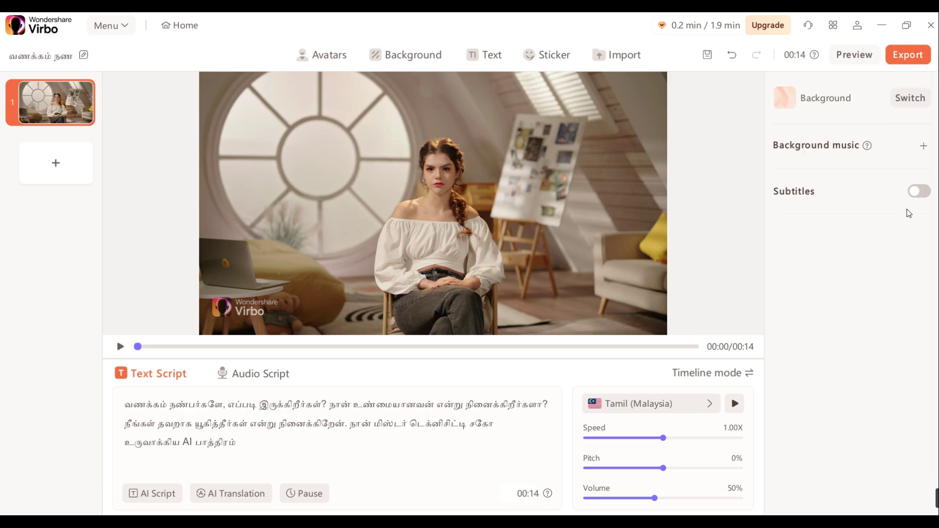
{"action": "left_click", "coordinate": [921, 191]}
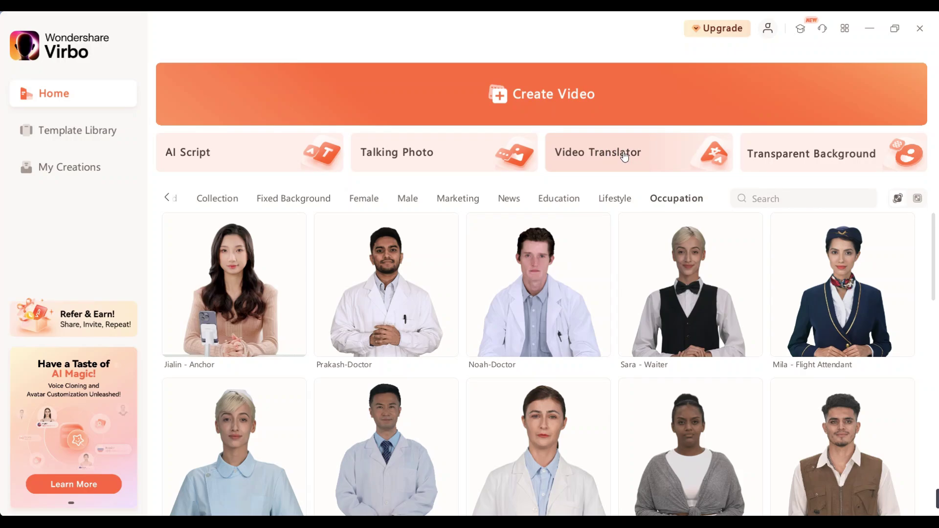
Open Video Translator and bring up the Downloads file browser for a video upload.
{"action": "left_click", "coordinate": [627, 155]}
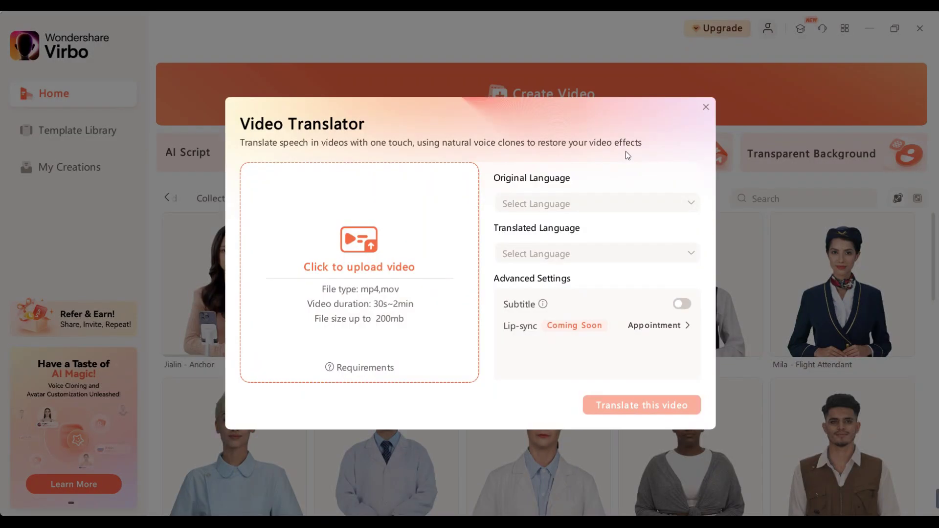
{"action": "mouse_move", "coordinate": [355, 372]}
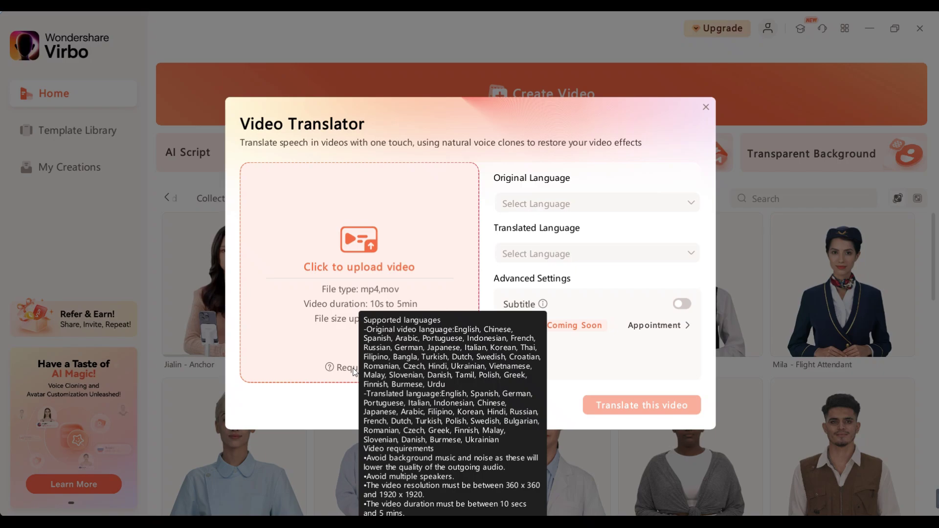
{"action": "left_click", "coordinate": [355, 371]}
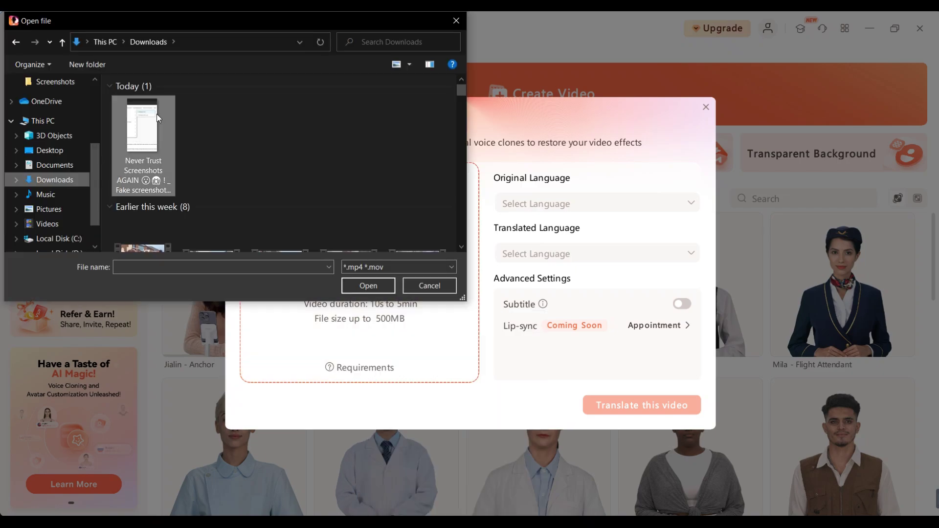
{"action": "key", "text": "Escape"}
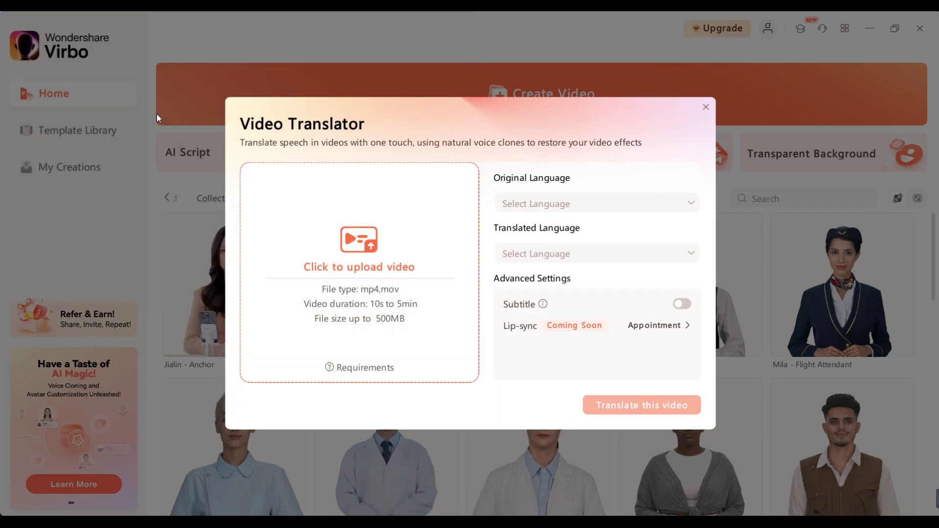
Set Original Language to Tamil and Translated Language to English, then start the translation.
{"action": "left_click", "coordinate": [596, 204]}
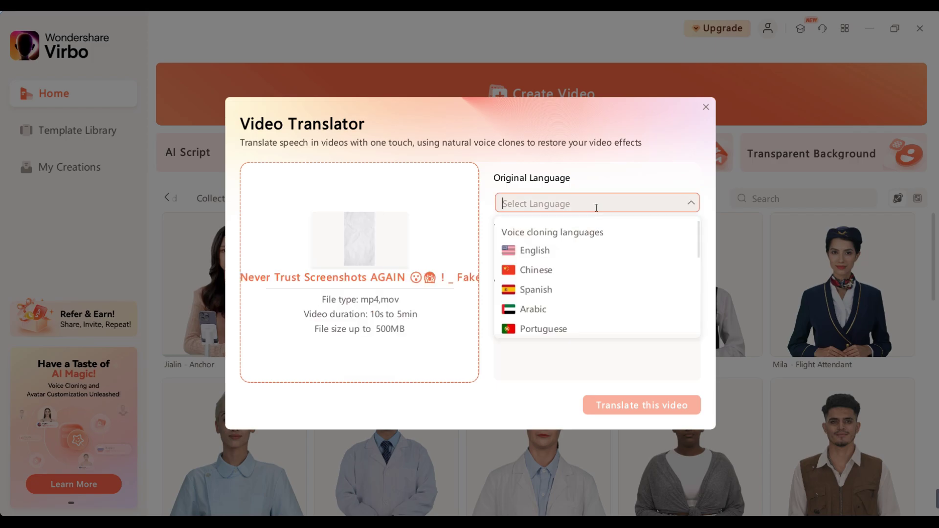
{"action": "type", "text": "ta"}
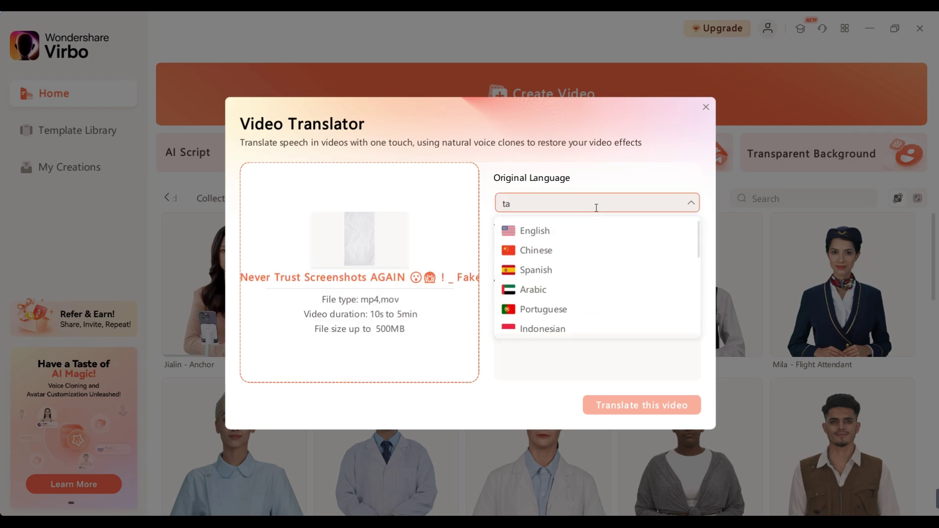
{"action": "type", "text": "mi"}
{"action": "left_click", "coordinate": [589, 231]}
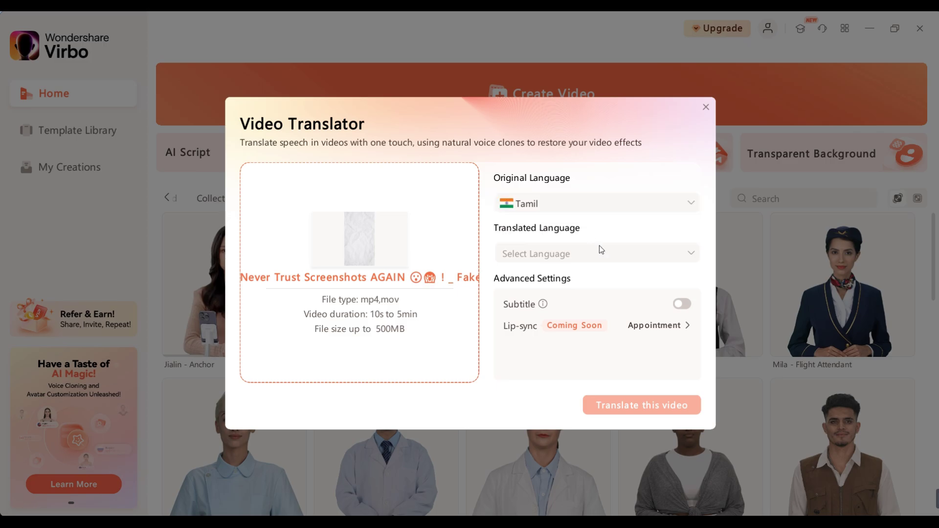
{"action": "left_click", "coordinate": [601, 250]}
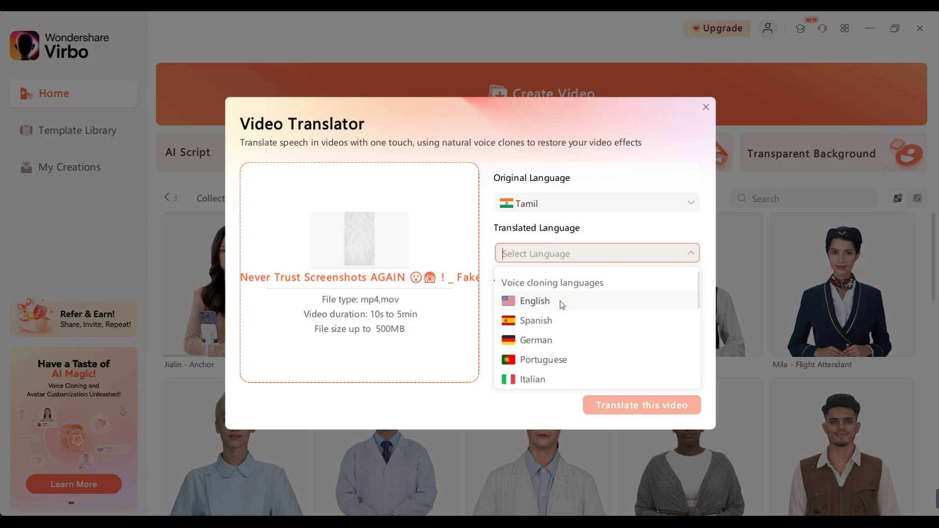
{"action": "left_click", "coordinate": [560, 301]}
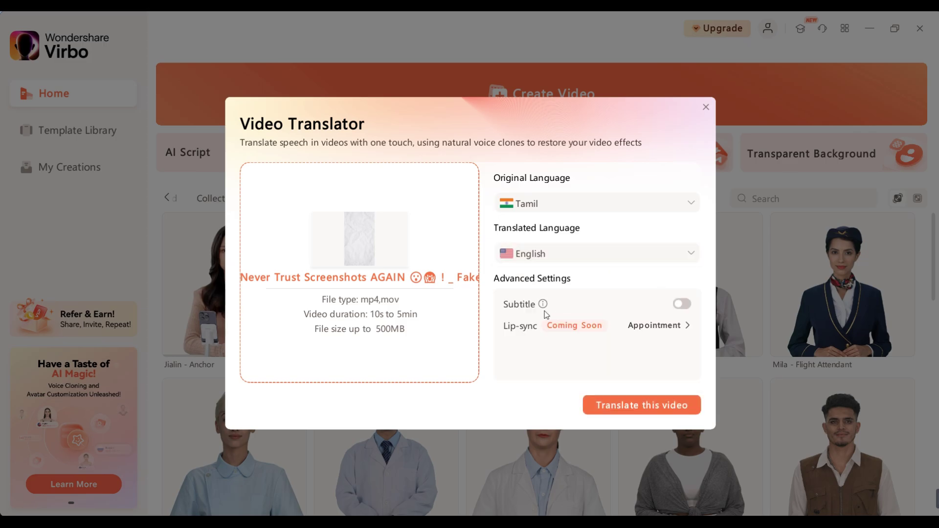
{"action": "left_click", "coordinate": [634, 404]}
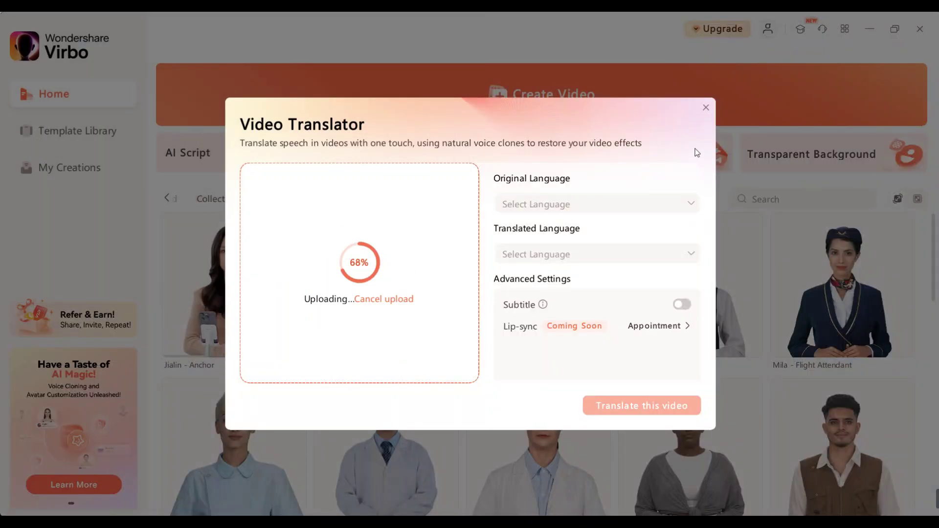
Choose Tamil as the original and English as the translated language, then launch the translation.
{"action": "left_click", "coordinate": [650, 204]}
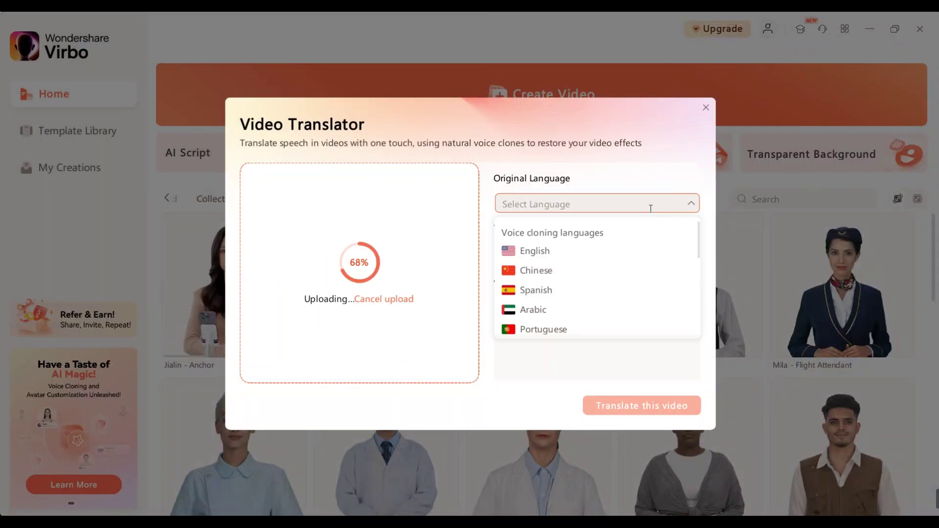
{"action": "left_click", "coordinate": [604, 243]}
{"action": "left_click", "coordinate": [605, 252]}
{"action": "left_click", "coordinate": [568, 297]}
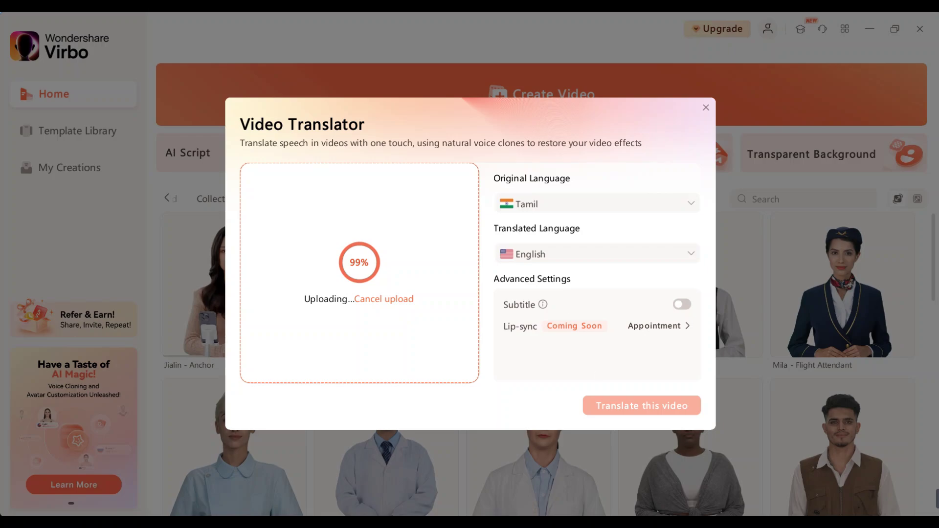
{"action": "left_click", "coordinate": [619, 404]}
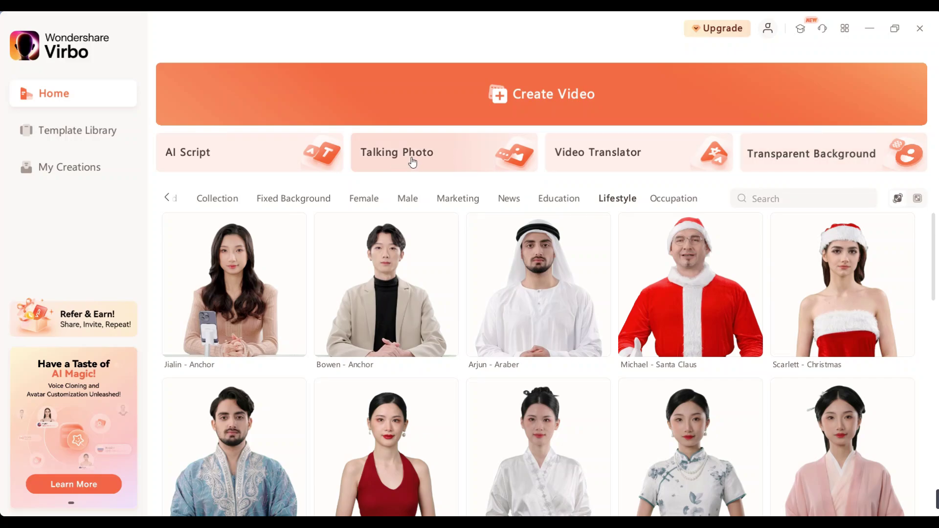
Start a Talking Photo draft from an uploaded photo, cropped to include its top.
{"action": "left_click", "coordinate": [437, 157]}
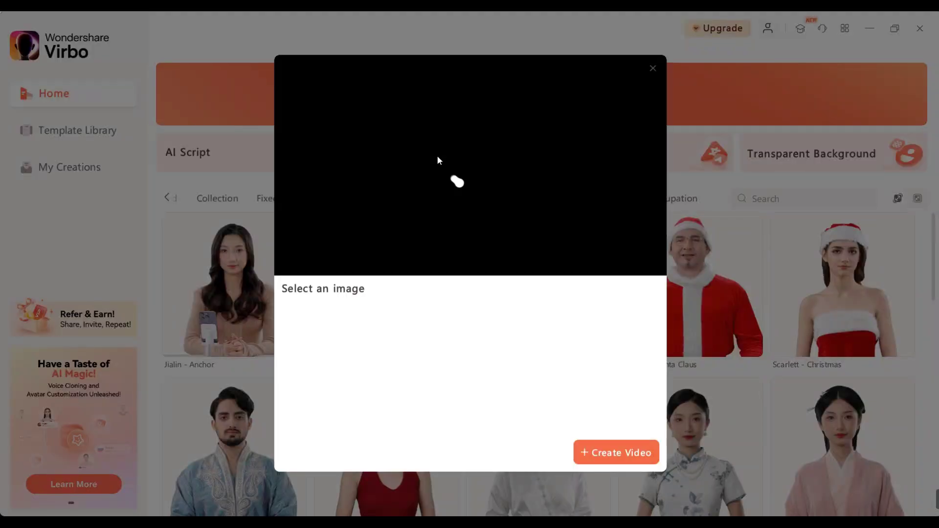
{"action": "left_click", "coordinate": [315, 336]}
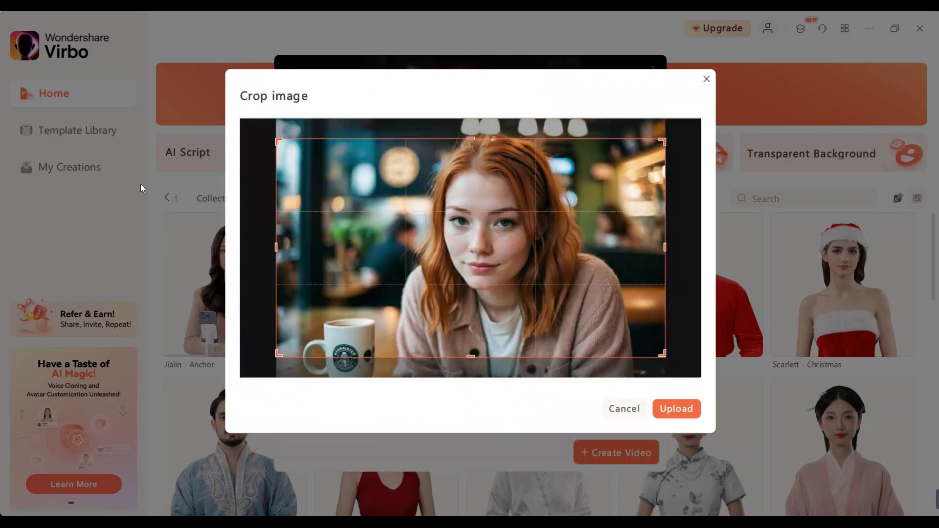
{"action": "left_click_drag", "start_coordinate": [321, 294], "coordinate": [313, 229]}
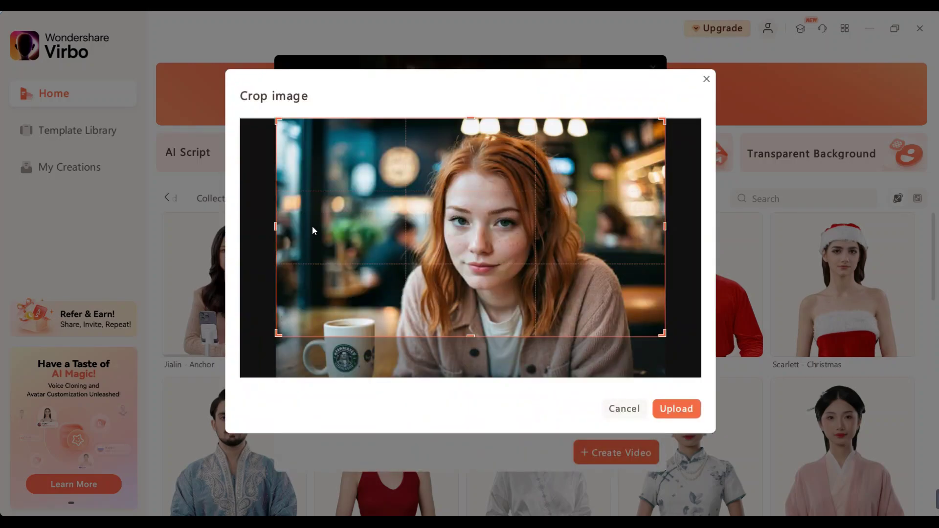
{"action": "left_click", "coordinate": [665, 409]}
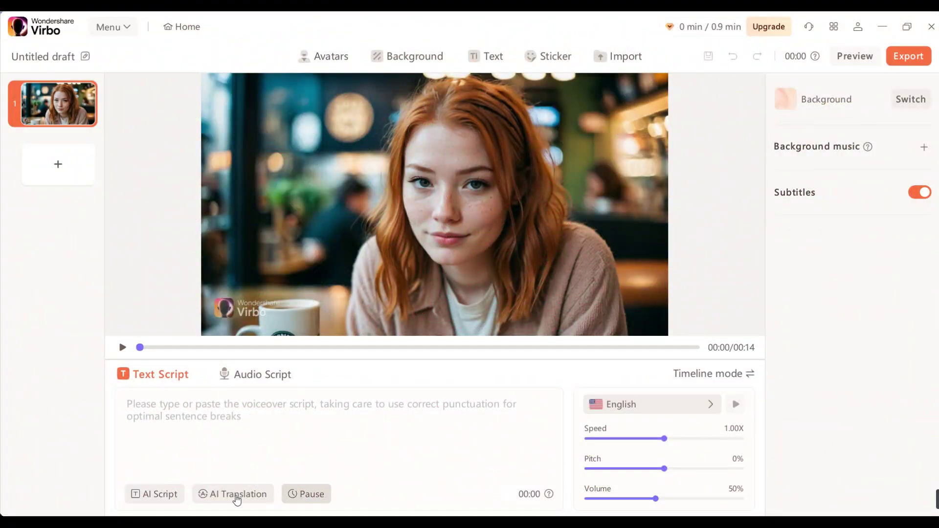
Insert a professional-tone AI script for 'subscribe to my youtube channel'.
{"action": "left_click", "coordinate": [160, 494]}
{"action": "type", "text": "subscribe to my youtube channel"}
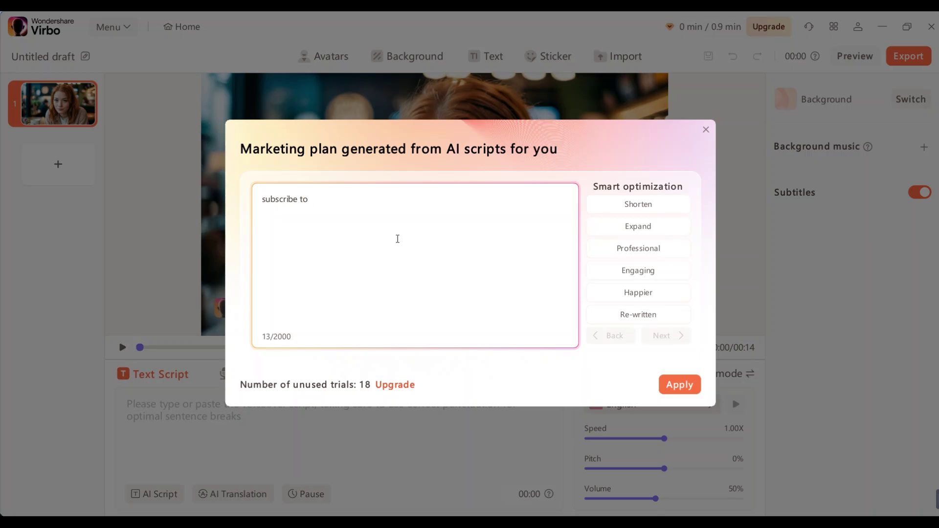
{"action": "left_click", "coordinate": [638, 248]}
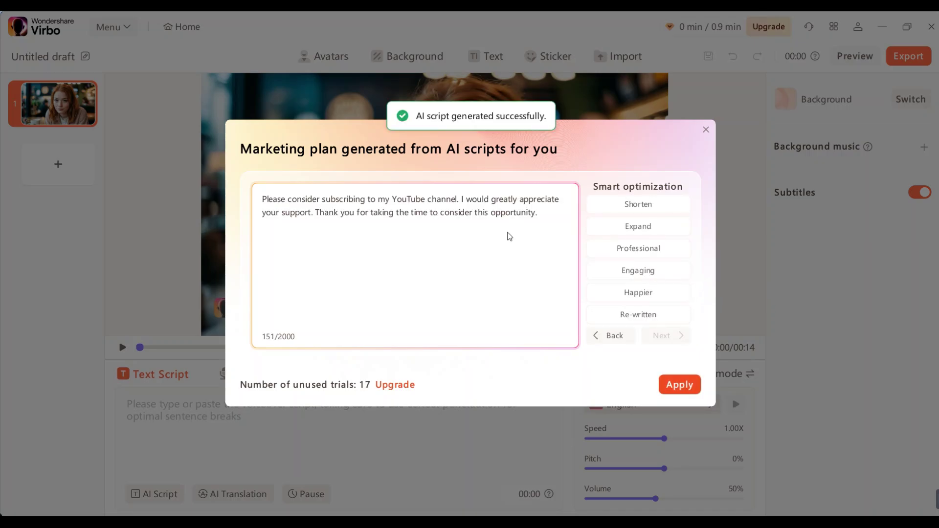
{"action": "left_click", "coordinate": [679, 385]}
{"action": "left_click", "coordinate": [639, 397]}
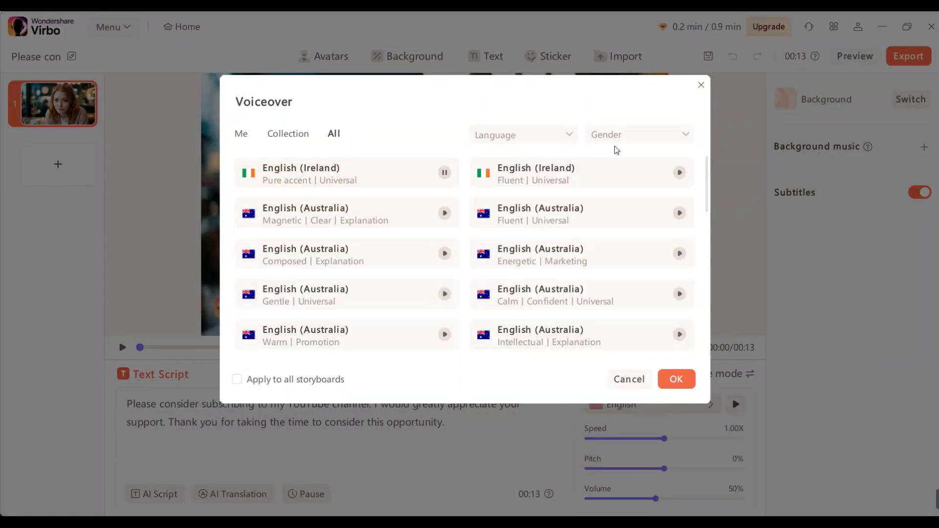
Give the script the female English (US) Classy voice.
{"action": "left_click", "coordinate": [639, 134]}
{"action": "left_click", "coordinate": [619, 203]}
{"action": "left_click", "coordinate": [562, 172]}
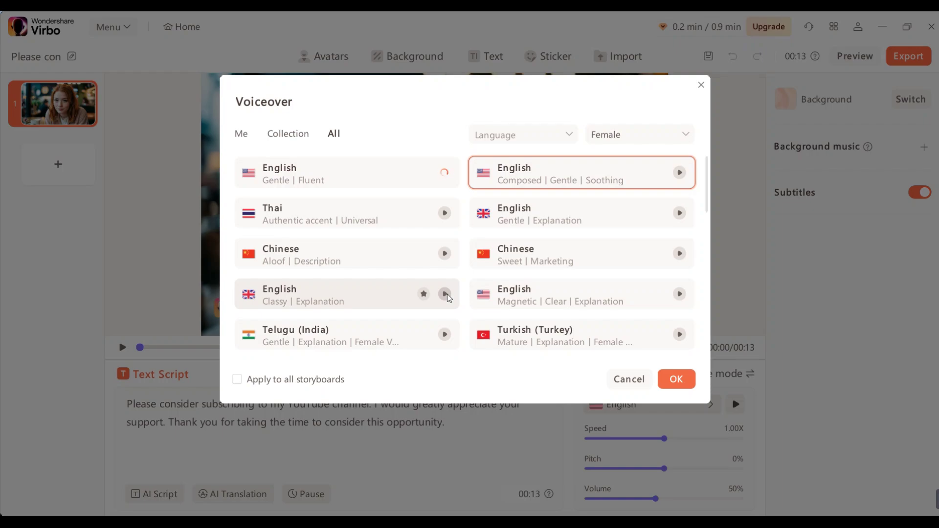
{"action": "left_click", "coordinate": [445, 294]}
{"action": "left_click", "coordinate": [445, 334]}
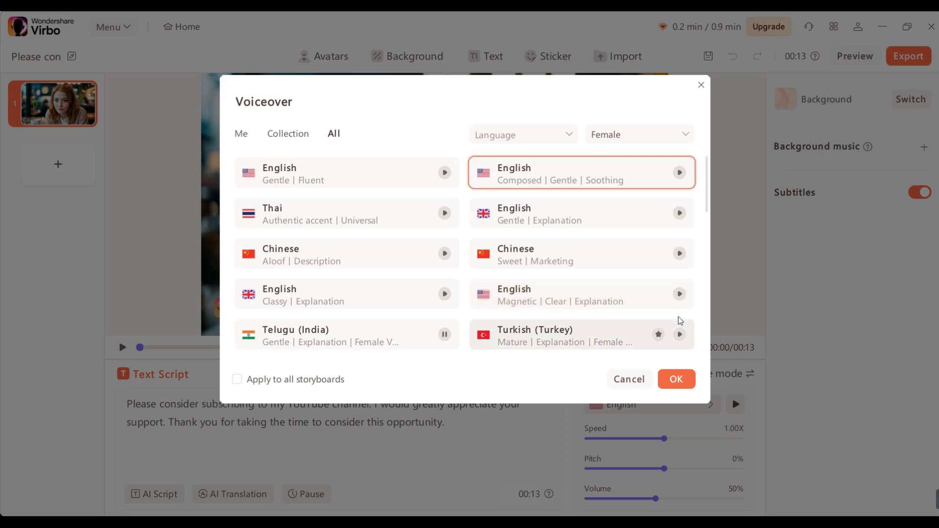
{"action": "left_click", "coordinate": [567, 136]}
{"action": "scroll", "coordinate": [562, 244], "scroll_direction": "down", "scroll_amount": 3}
{"action": "scroll", "coordinate": [524, 206], "scroll_direction": "up", "scroll_amount": 5}
{"action": "left_click", "coordinate": [494, 162]}
{"action": "left_click", "coordinate": [445, 294]}
{"action": "left_click", "coordinate": [676, 379]}
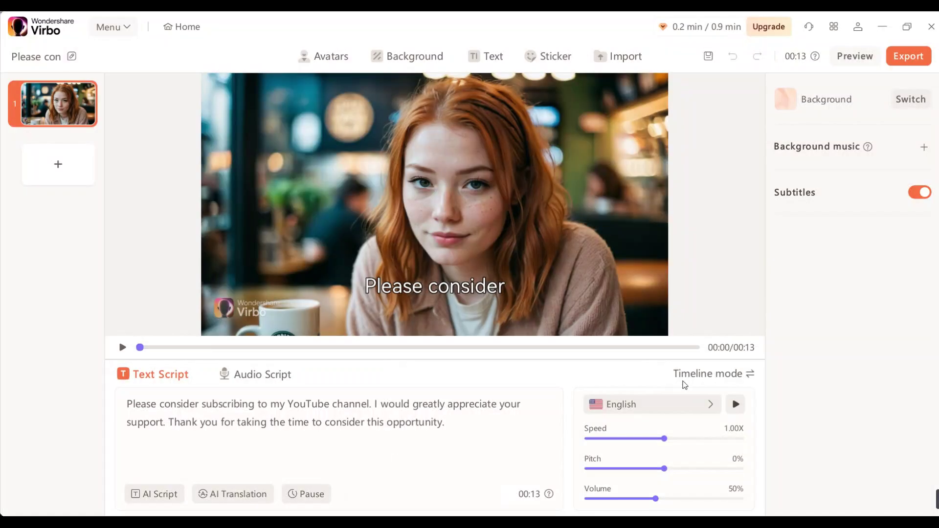
Preview the Beautiful Day track in the background music list.
{"action": "left_click", "coordinate": [924, 147]}
{"action": "left_click", "coordinate": [873, 175]}
{"action": "left_click", "coordinate": [758, 309]}
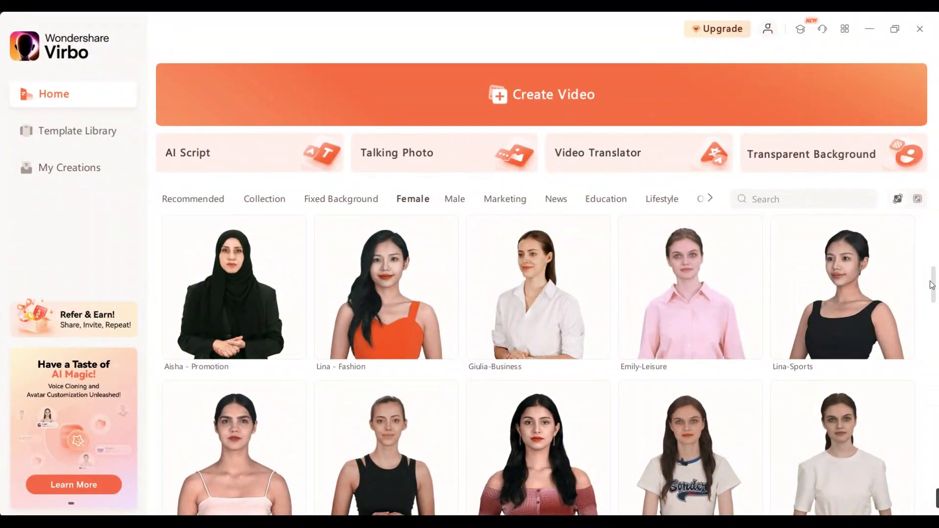
{"action": "scroll", "coordinate": [932, 288], "scroll_direction": "down", "scroll_amount": 2}
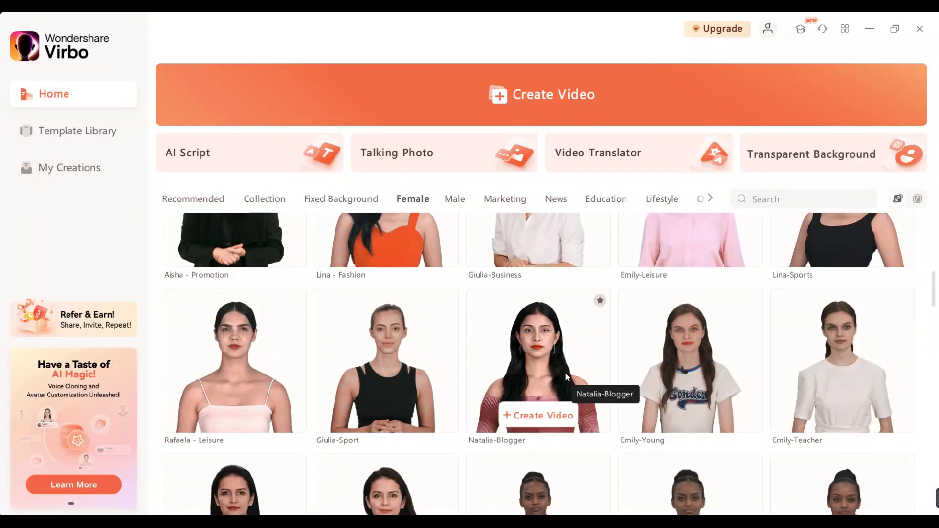
Start a 16:9 Natalia-Blogger video with the red banner background and raise the avatar.
{"action": "left_click", "coordinate": [535, 416]}
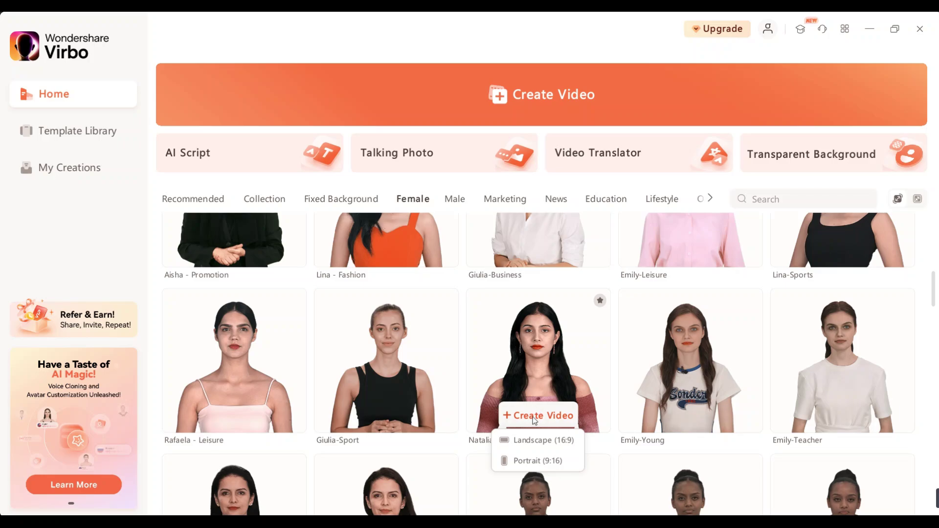
{"action": "left_click", "coordinate": [534, 445]}
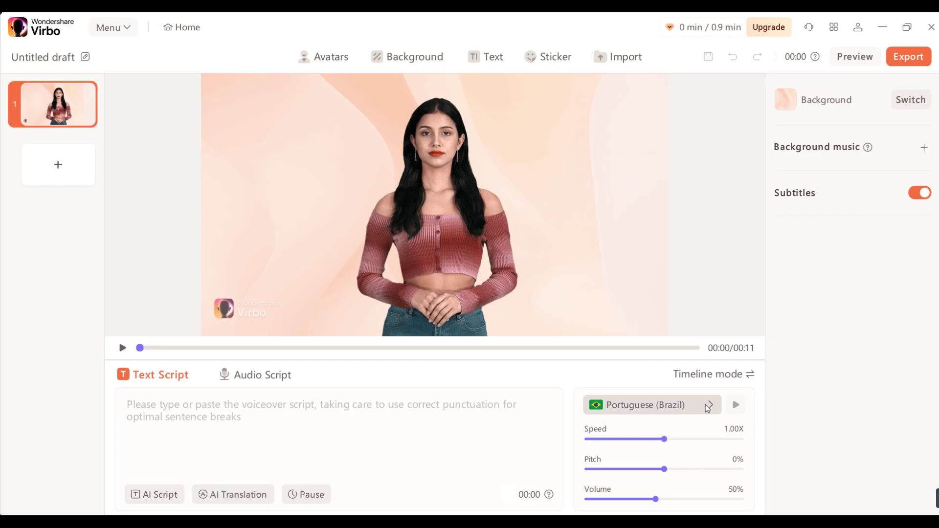
{"action": "left_click", "coordinate": [910, 100]}
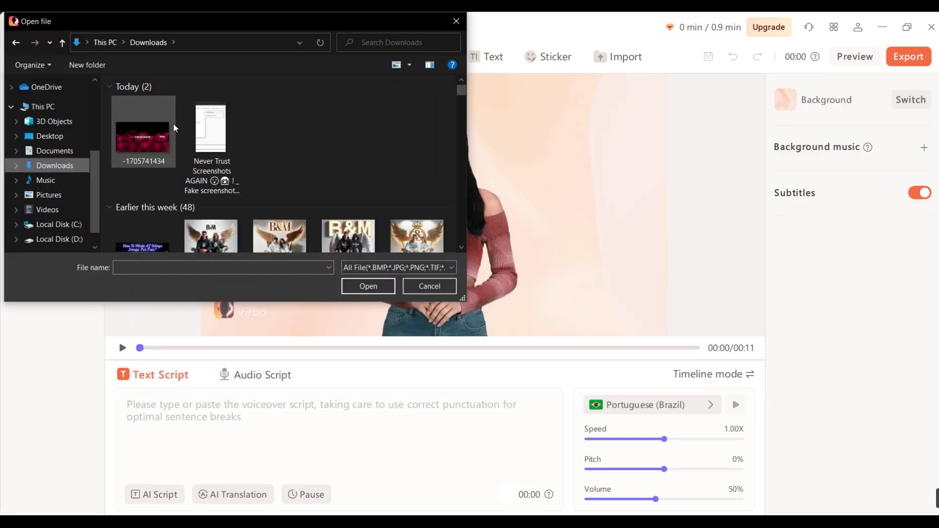
{"action": "double_click", "coordinate": [147, 136]}
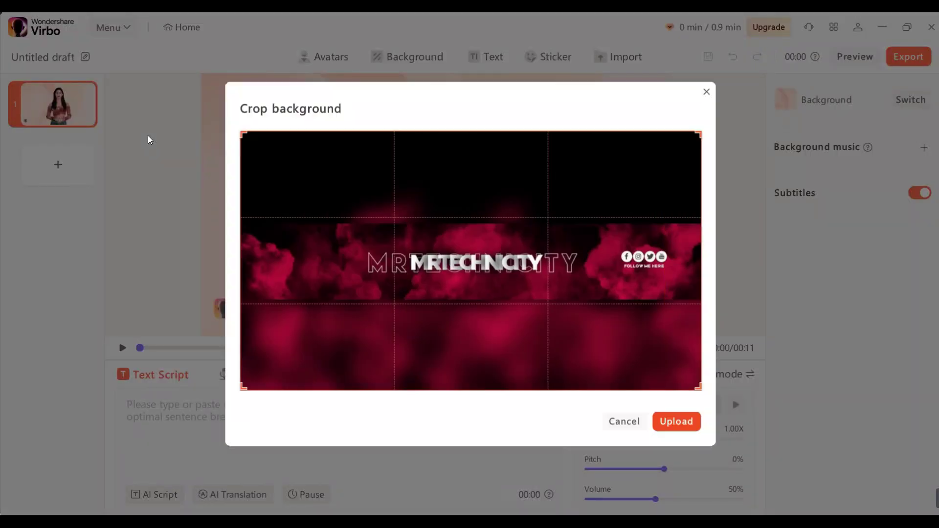
{"action": "left_click", "coordinate": [679, 422]}
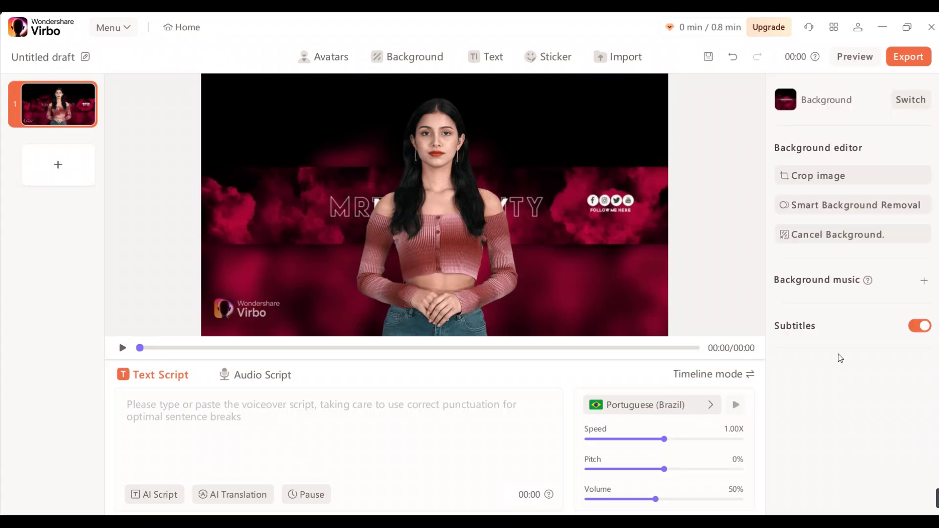
{"action": "left_click_drag", "start_coordinate": [421, 333], "coordinate": [424, 206]}
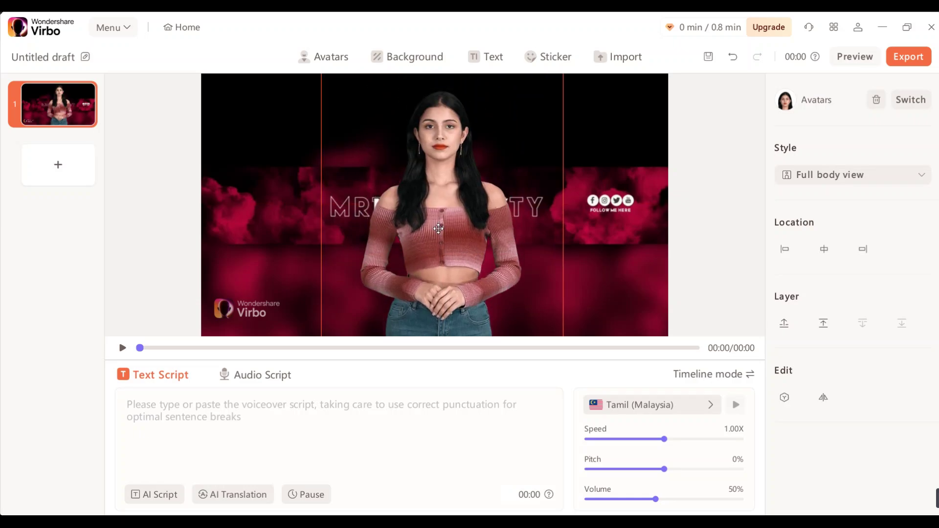
Keep the avatar in full body view and centre it horizontally in the frame.
{"action": "left_click", "coordinate": [886, 174]}
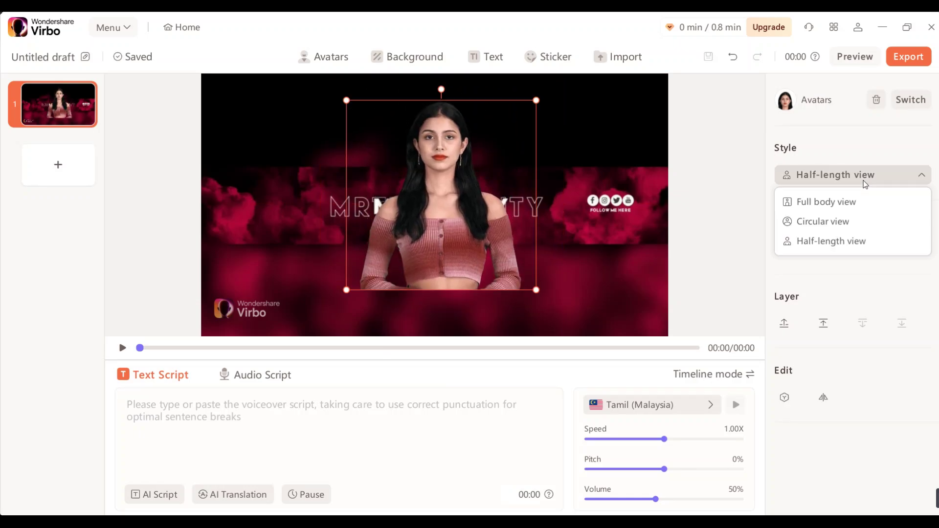
{"action": "left_click", "coordinate": [845, 221]}
{"action": "left_click", "coordinate": [845, 201]}
{"action": "left_click", "coordinate": [694, 235]}
{"action": "left_click", "coordinate": [814, 206]}
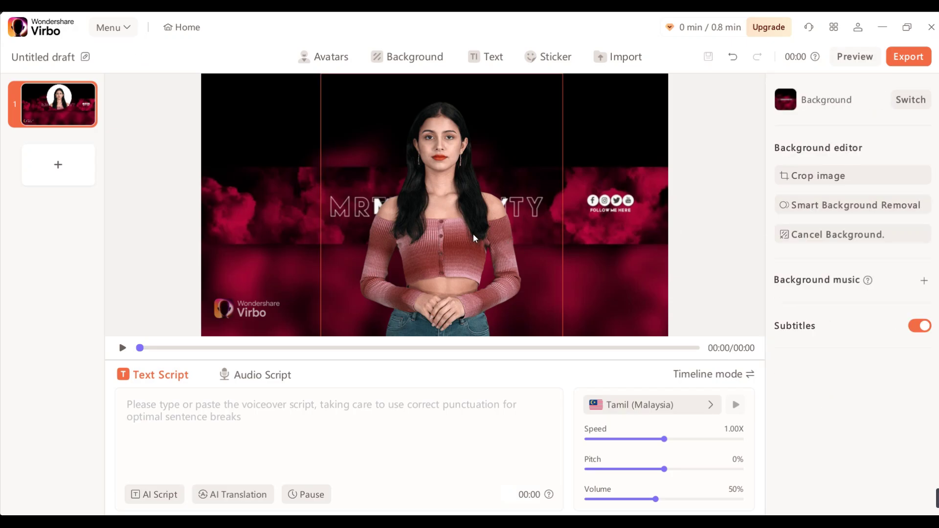
{"action": "left_click", "coordinate": [824, 249]}
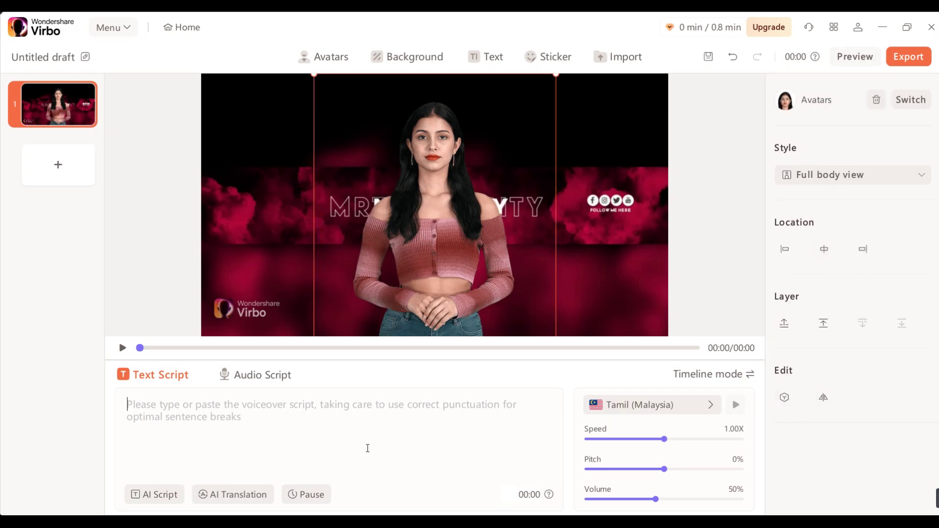
Paste the Tamil script, add Vacation At The Seaside music, and export at 720P SD.
{"action": "key", "text": "ctrl+v"}
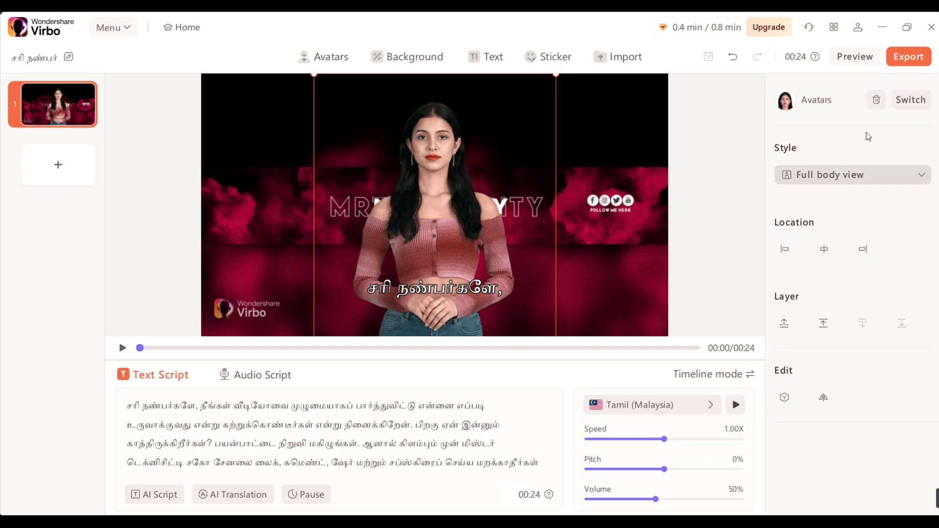
{"action": "left_click", "coordinate": [732, 219]}
{"action": "left_click", "coordinate": [875, 304]}
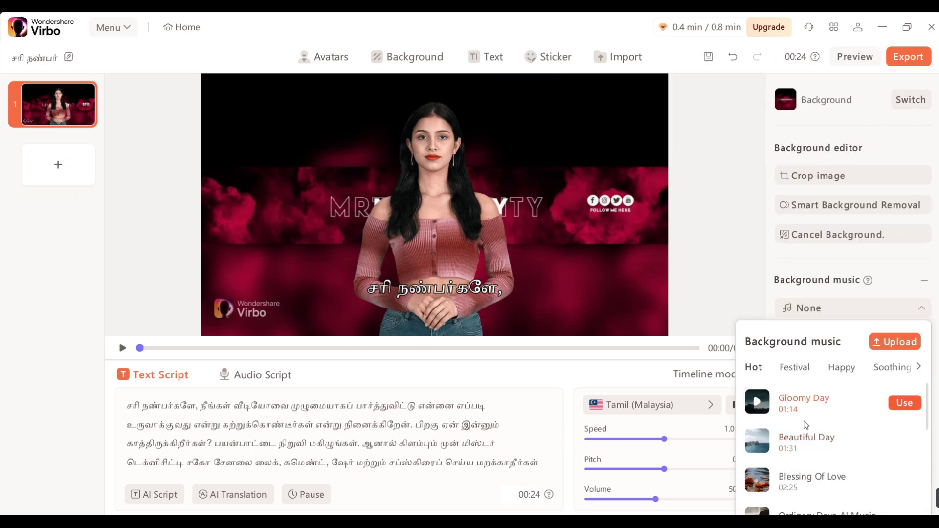
{"action": "left_click", "coordinate": [904, 403]}
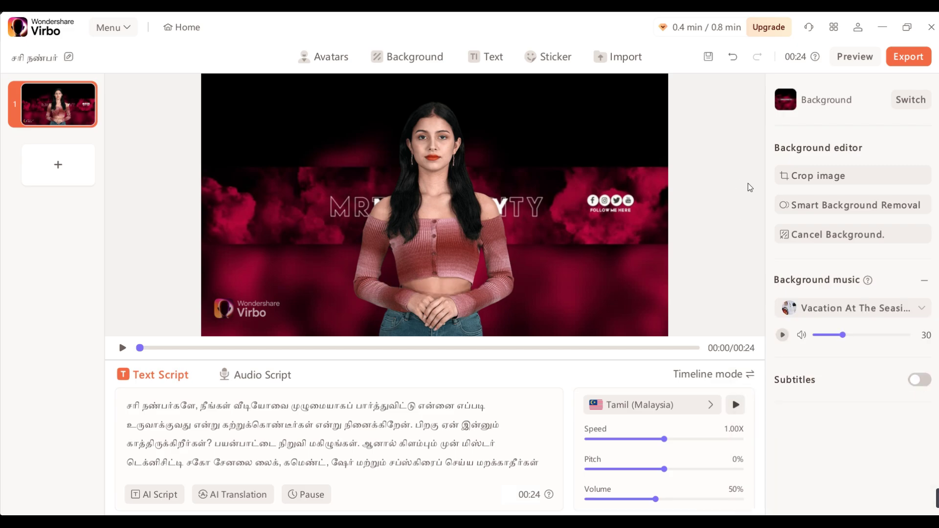
{"action": "left_click", "coordinate": [912, 58]}
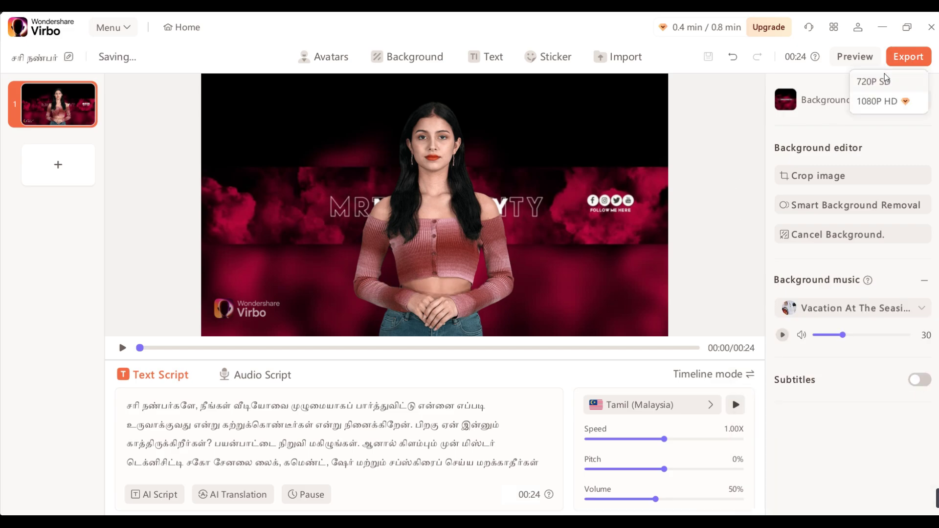
{"action": "left_click", "coordinate": [874, 82]}
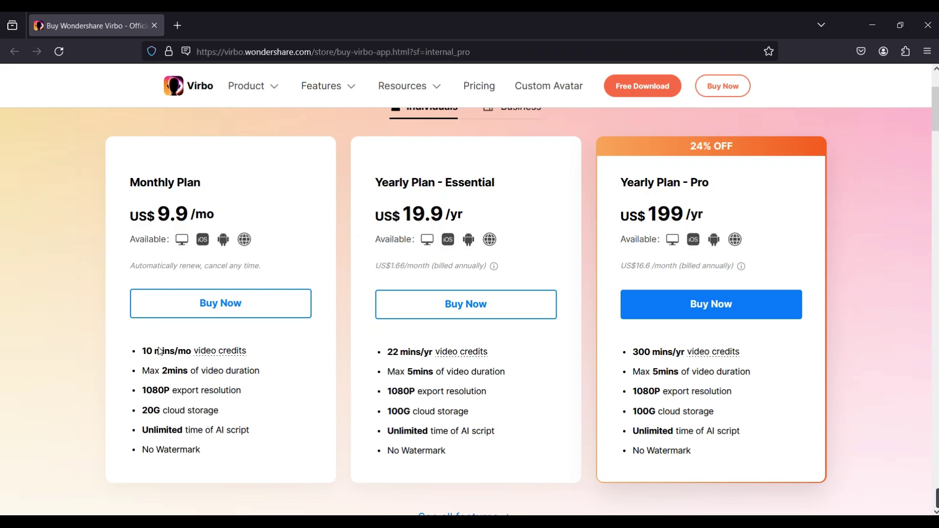
View the video credits plans from the pricing page, then return to the subscription plans.
{"action": "left_click_drag", "start_coordinate": [145, 351], "coordinate": [278, 424]}
{"action": "left_click", "coordinate": [277, 424]}
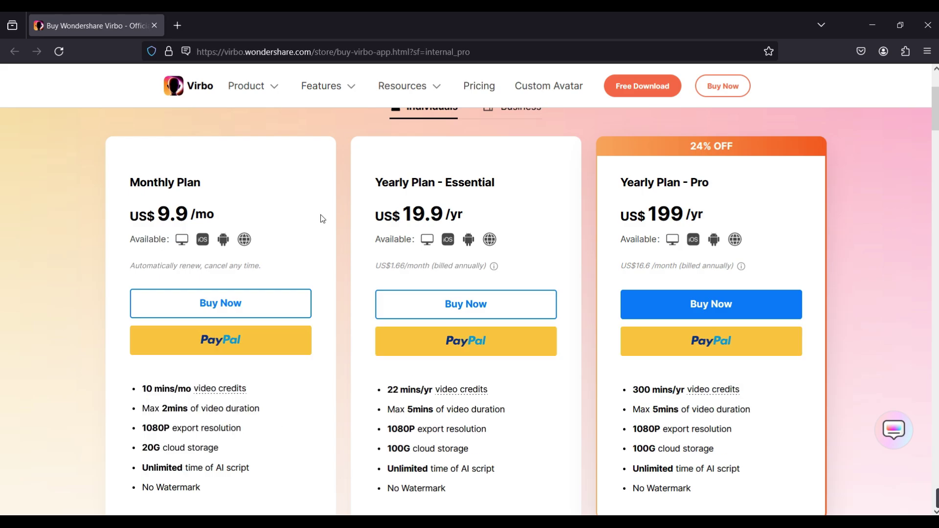
{"action": "left_click", "coordinate": [230, 388]}
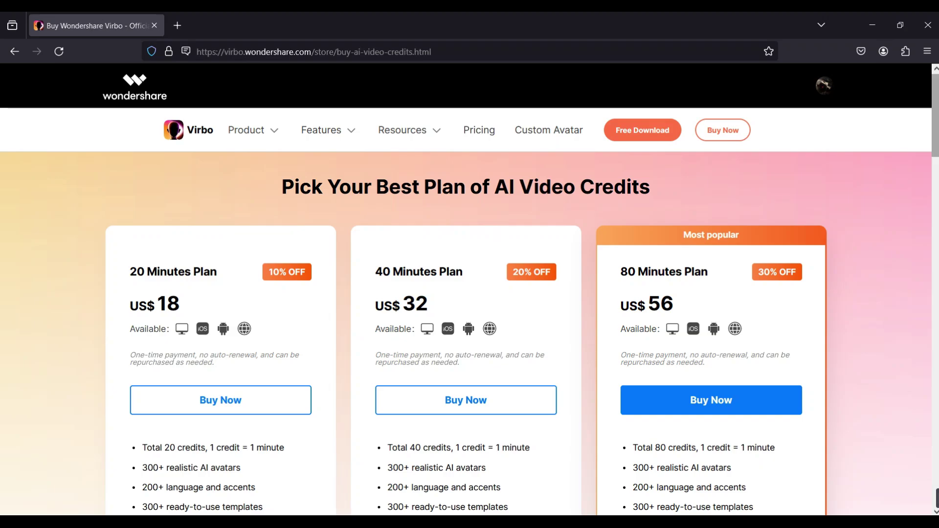
{"action": "scroll", "coordinate": [470, 290], "scroll_direction": "down", "scroll_amount": 3}
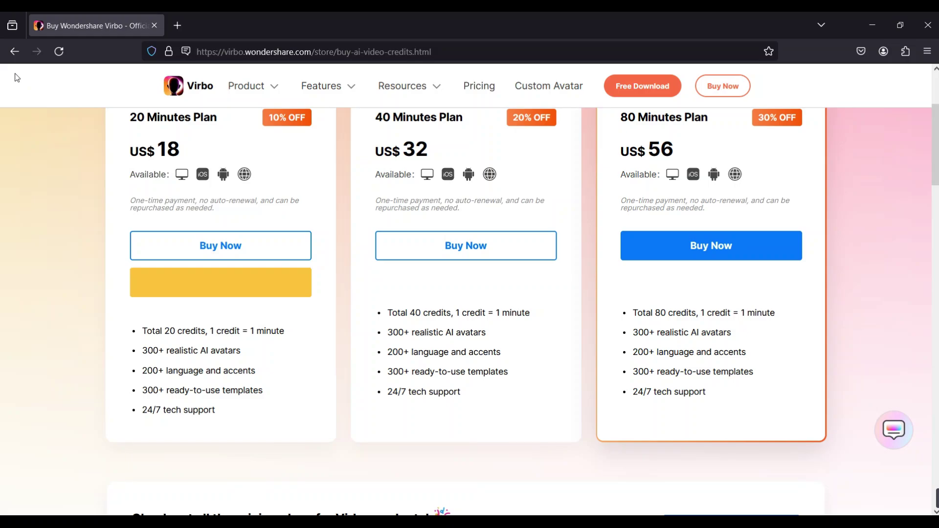
{"action": "left_click", "coordinate": [14, 52]}
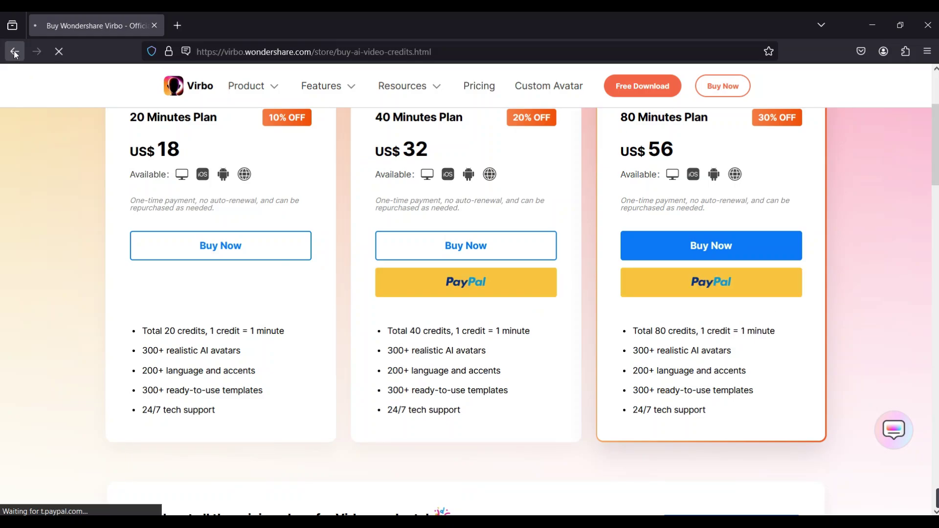